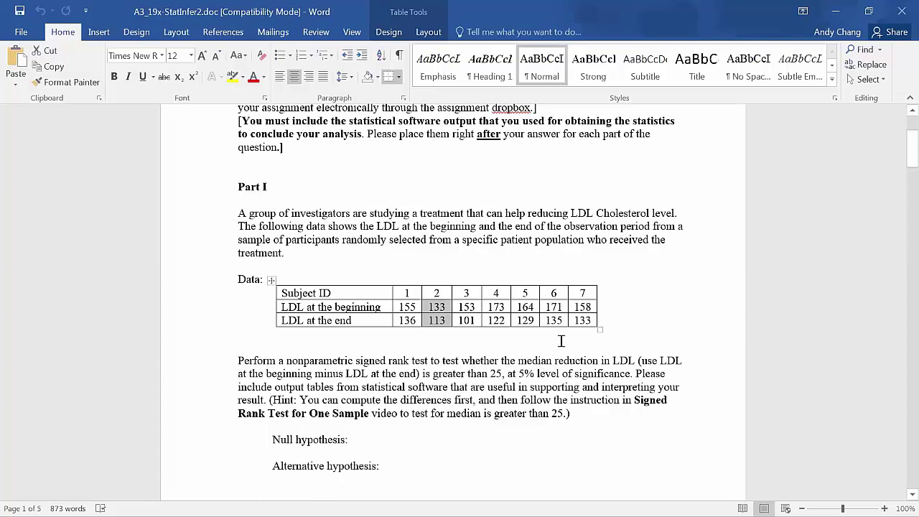
- Examine the Part I exercise: the LDL data table, the median reduction hypothesis with 25, and the Signed Rank Test for One Sample hint
{"action": "double_click", "coordinate": [493, 374]}
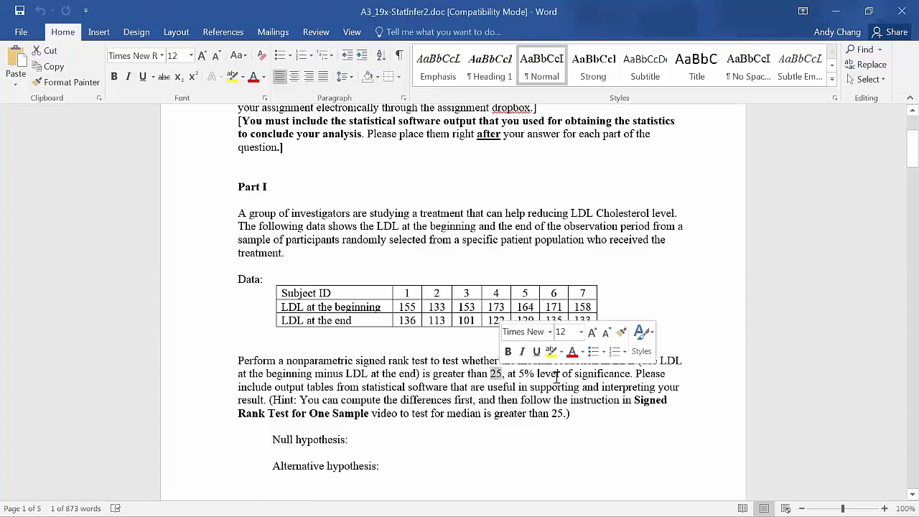
{"action": "left_click", "coordinate": [457, 348]}
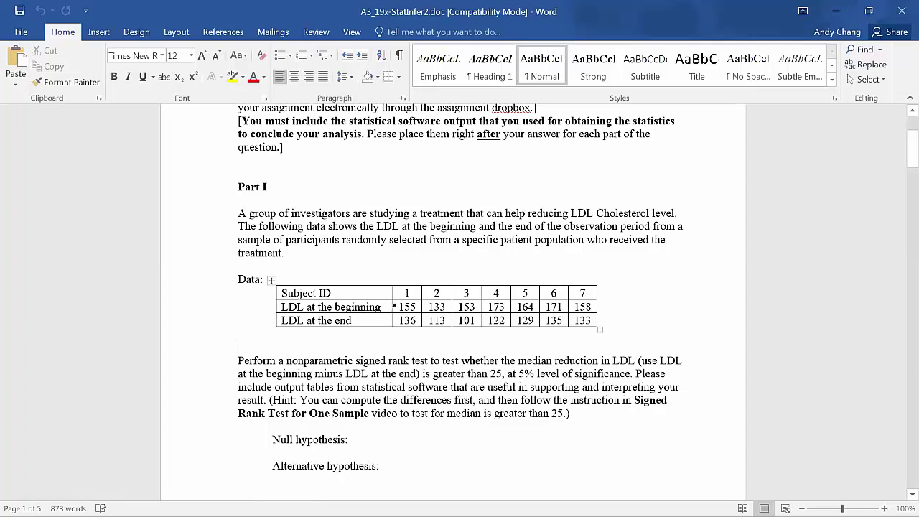
{"action": "left_click_drag", "start_coordinate": [400, 307], "coordinate": [581, 320]}
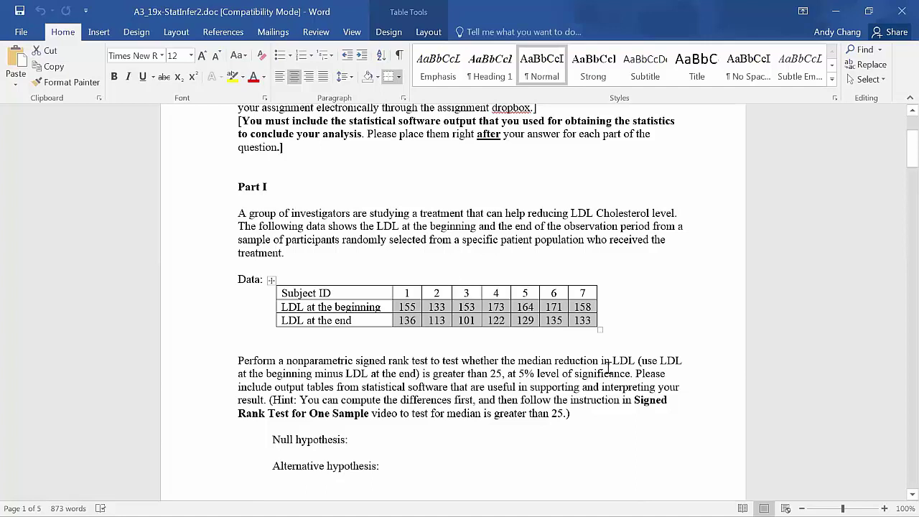
{"action": "left_click_drag", "start_coordinate": [633, 400], "coordinate": [369, 413]}
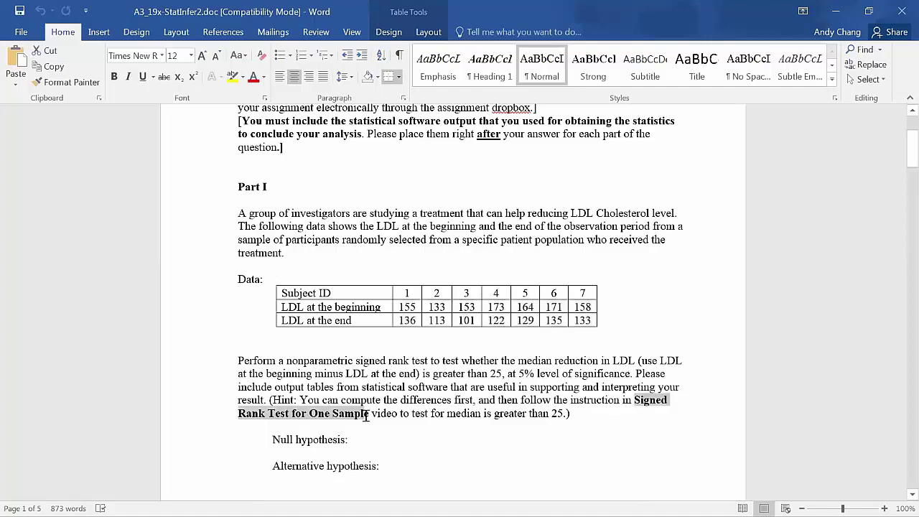
{"action": "left_click", "coordinate": [264, 415]}
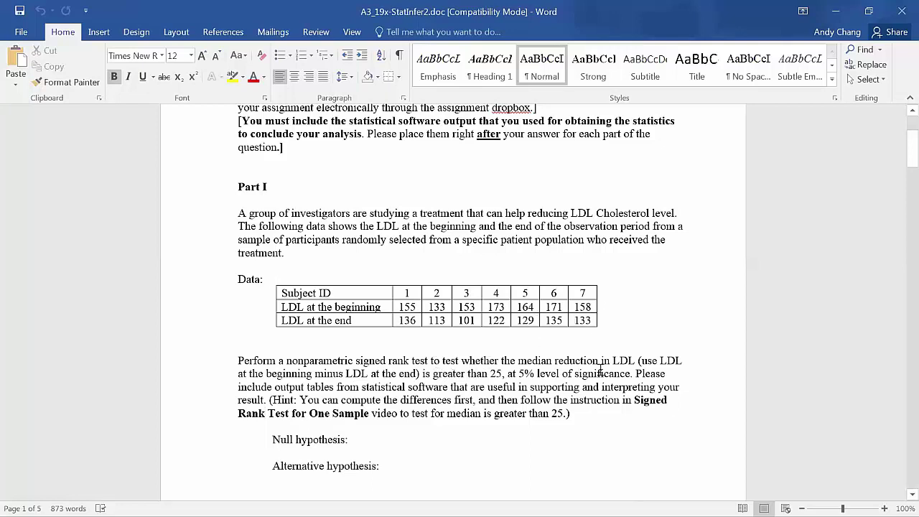
{"action": "left_click_drag", "start_coordinate": [519, 361], "coordinate": [585, 369]}
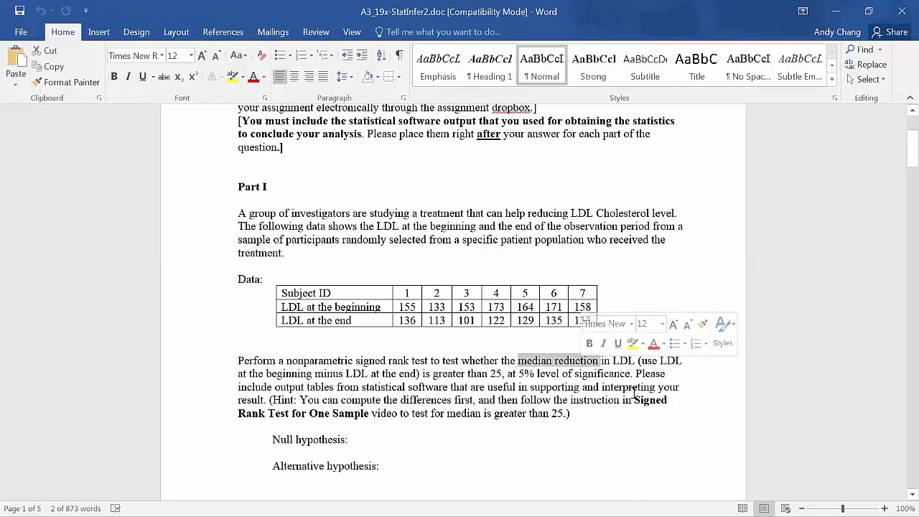
{"action": "left_click_drag", "start_coordinate": [624, 400], "coordinate": [661, 410]}
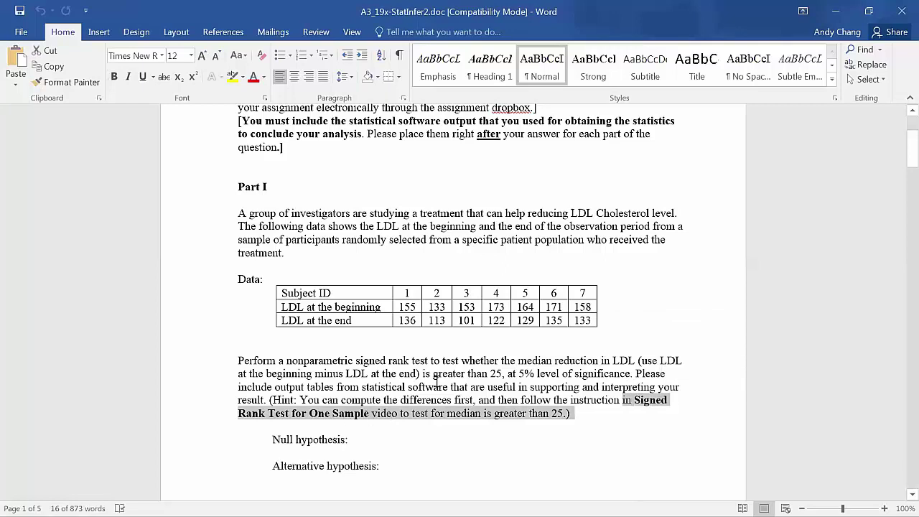
{"action": "left_click", "coordinate": [514, 361]}
{"action": "left_click_drag", "start_coordinate": [516, 361], "coordinate": [551, 367]}
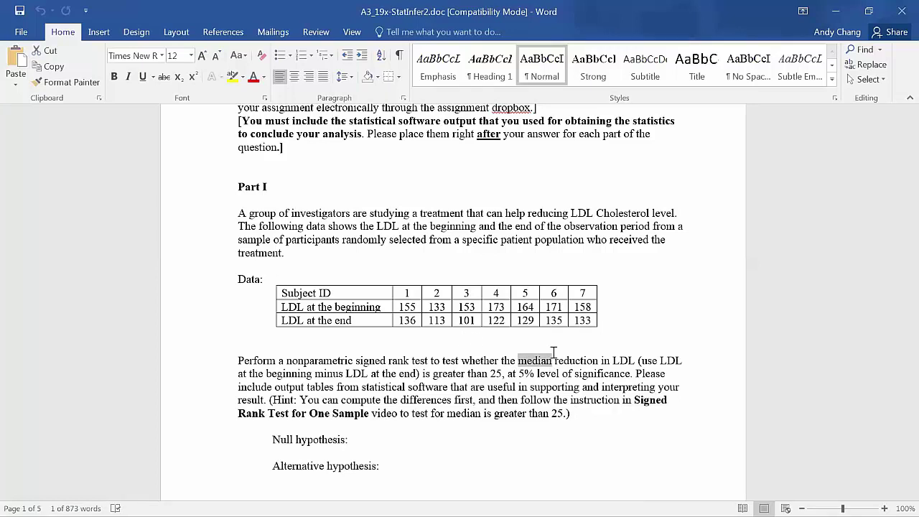
{"action": "left_click_drag", "start_coordinate": [639, 406], "coordinate": [372, 412]}
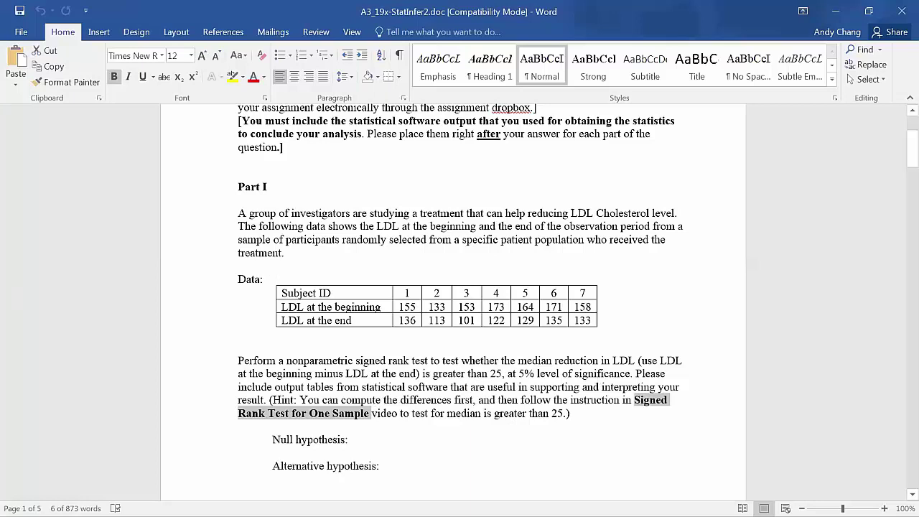
- Switch to R Commander and create a new data set named Dataset1
{"action": "key", "text": "alt+Tab"}
{"action": "left_click", "coordinate": [64, 33]}
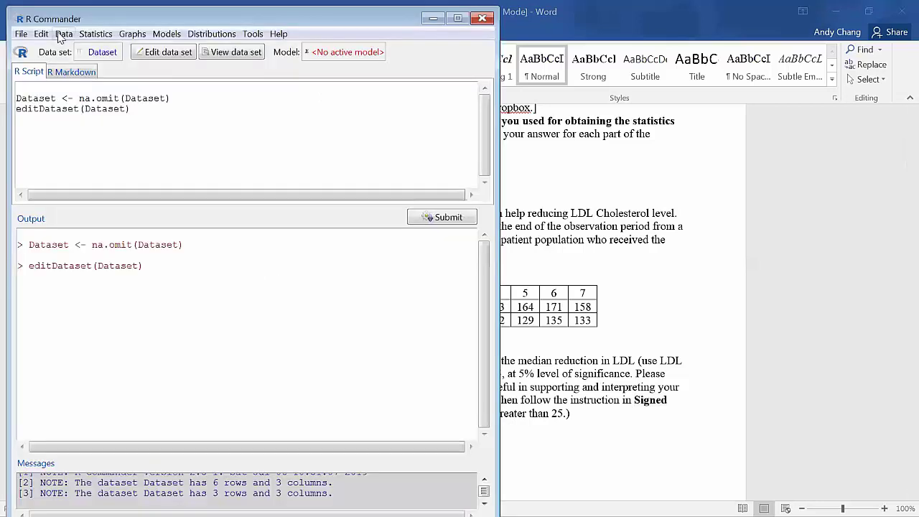
{"action": "left_click", "coordinate": [80, 54]}
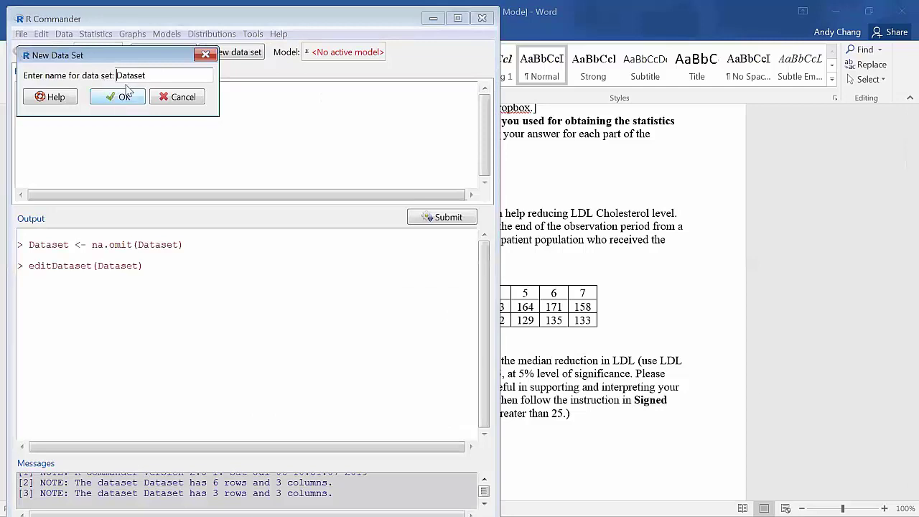
{"action": "type", "text": "1"}
{"action": "left_click", "coordinate": [124, 97]}
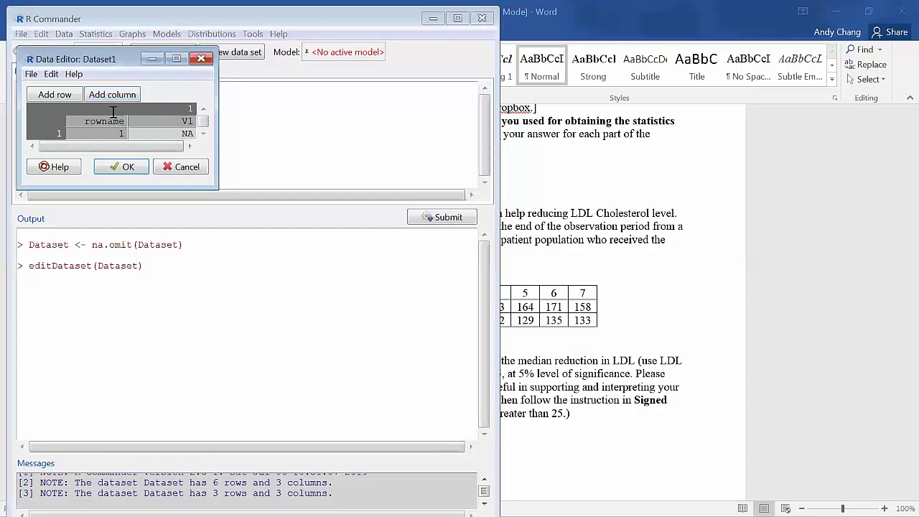
- Add six rows and one column to the empty data set, giving seven rows and two variables
{"action": "left_click", "coordinate": [59, 98]}
{"action": "left_click", "coordinate": [60, 99]}
{"action": "left_click", "coordinate": [59, 98]}
{"action": "left_click", "coordinate": [60, 99]}
{"action": "left_click", "coordinate": [59, 98]}
{"action": "left_click", "coordinate": [60, 98]}
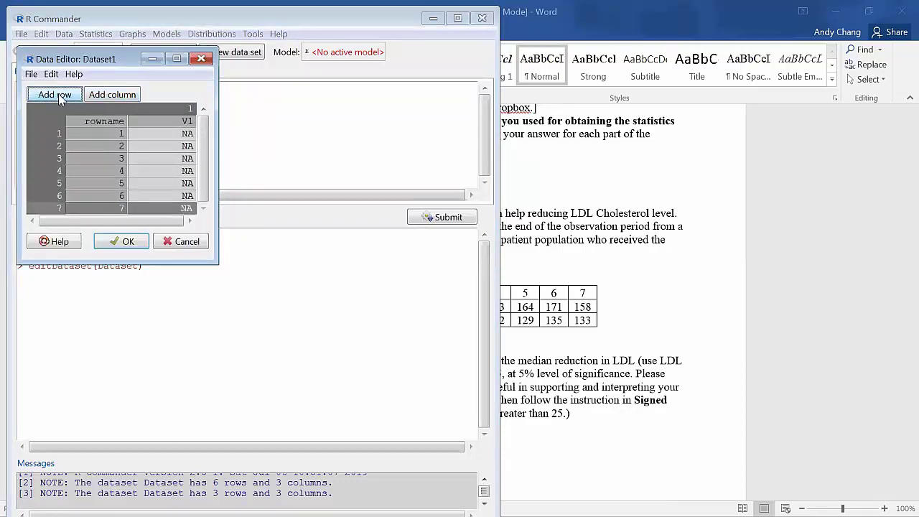
{"action": "left_click", "coordinate": [112, 94]}
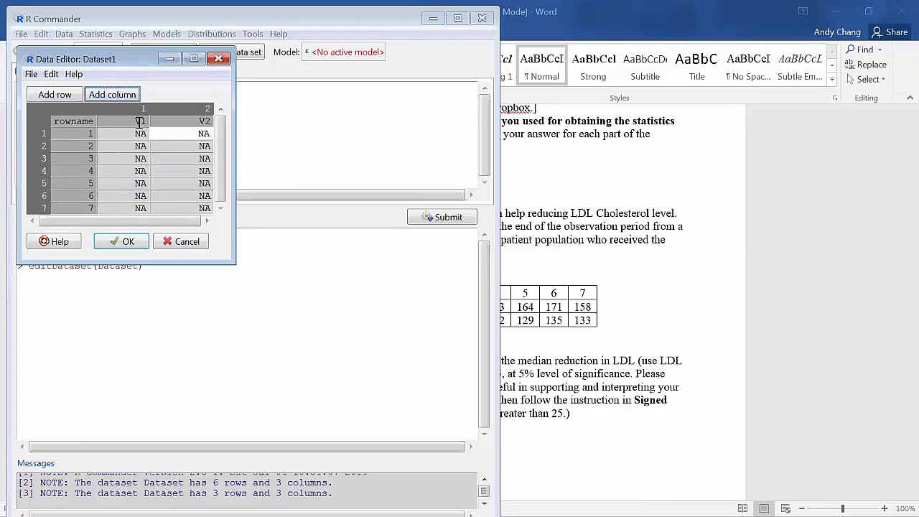
- Rename the first variable column as Begin and the second as End
{"action": "left_click", "coordinate": [140, 120]}
{"action": "key", "text": "BackSpace"}
{"action": "key", "text": "BackSpace"}
{"action": "type", "text": "Begin"}
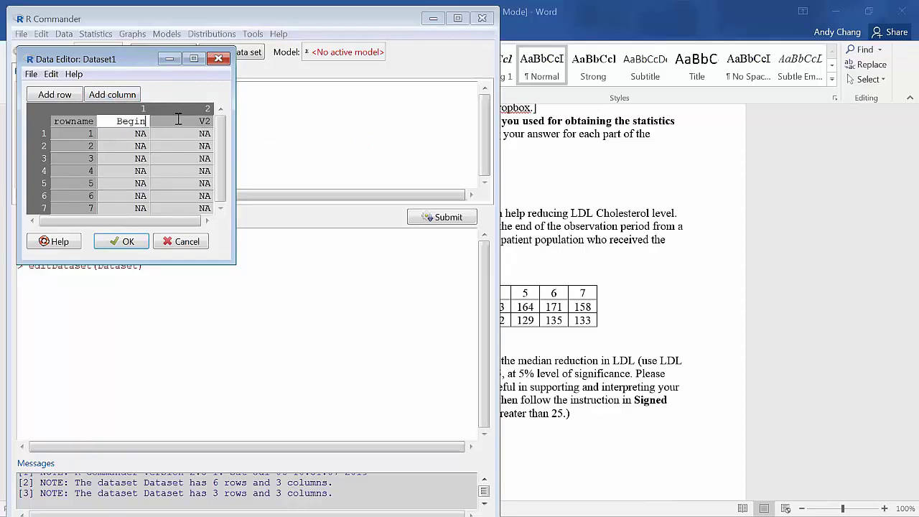
{"action": "left_click", "coordinate": [196, 117]}
{"action": "type", "text": "End"}
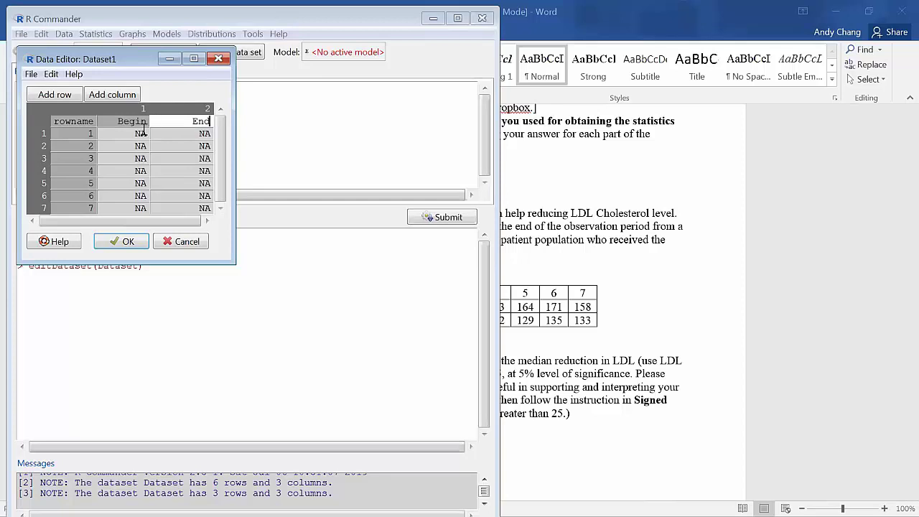
- Fill the Begin column with 155, 133, 153, 173, 164, 171, 158 and the End column with 136, 113, 101, 122, 129, 135, 133
{"action": "key", "text": "alt+Tab"}
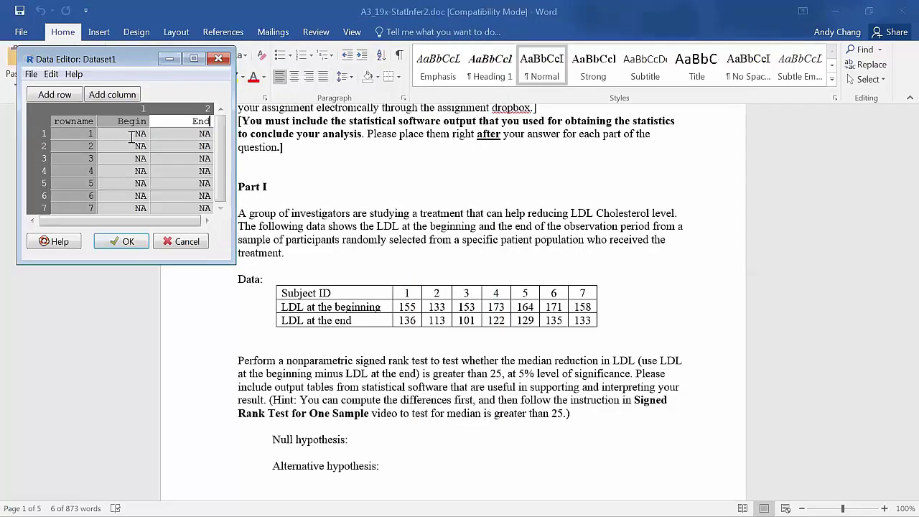
{"action": "left_click", "coordinate": [133, 135]}
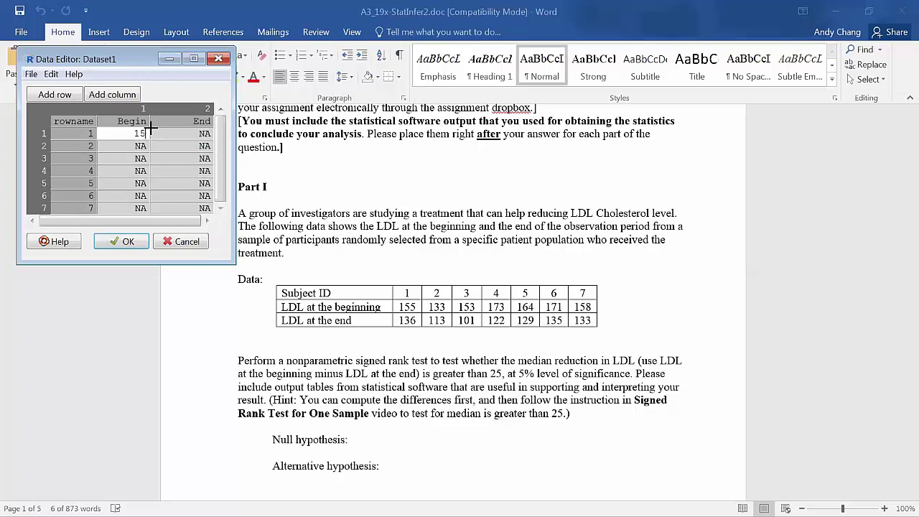
{"action": "type", "text": "155"}
{"action": "key", "text": "Return"}
{"action": "type", "text": "1"}
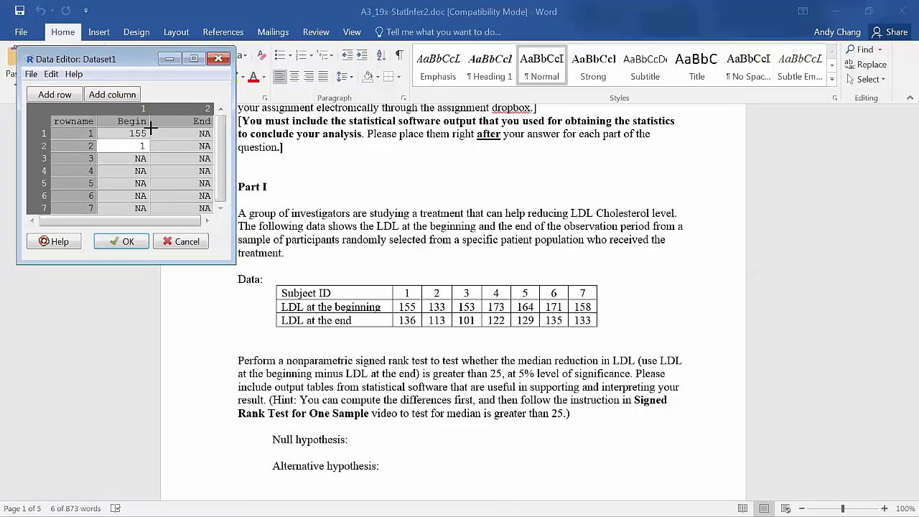
{"action": "type", "text": "33"}
{"action": "key", "text": "Return"}
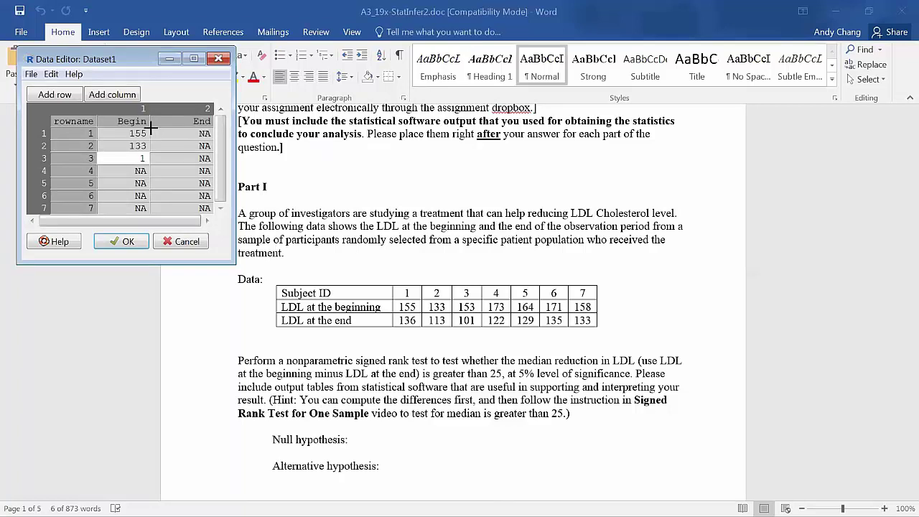
{"action": "type", "text": "1"}
{"action": "type", "text": "36"}
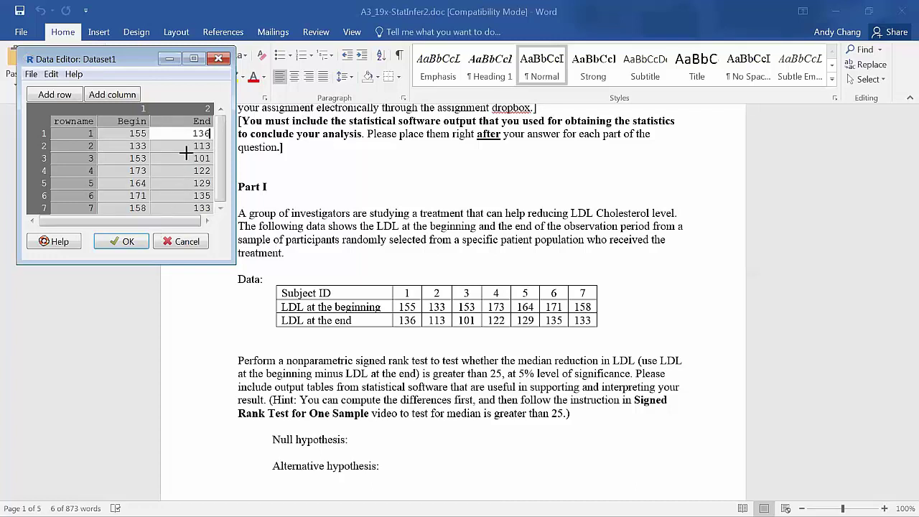
- Check the paired Begin and End values of subjects 1 and 2, and accept the entered data
{"action": "left_click", "coordinate": [129, 134]}
{"action": "left_click", "coordinate": [128, 134]}
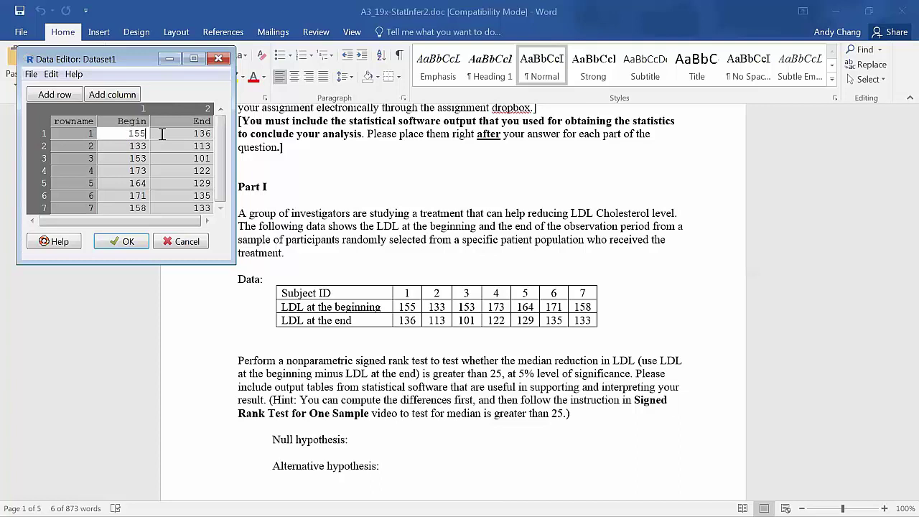
{"action": "left_click", "coordinate": [183, 135]}
{"action": "left_click", "coordinate": [183, 135]}
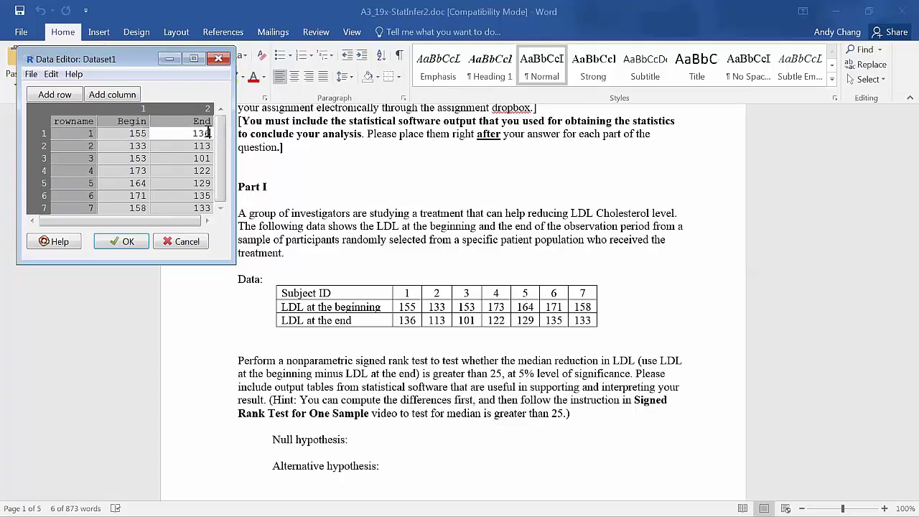
{"action": "left_click", "coordinate": [107, 137]}
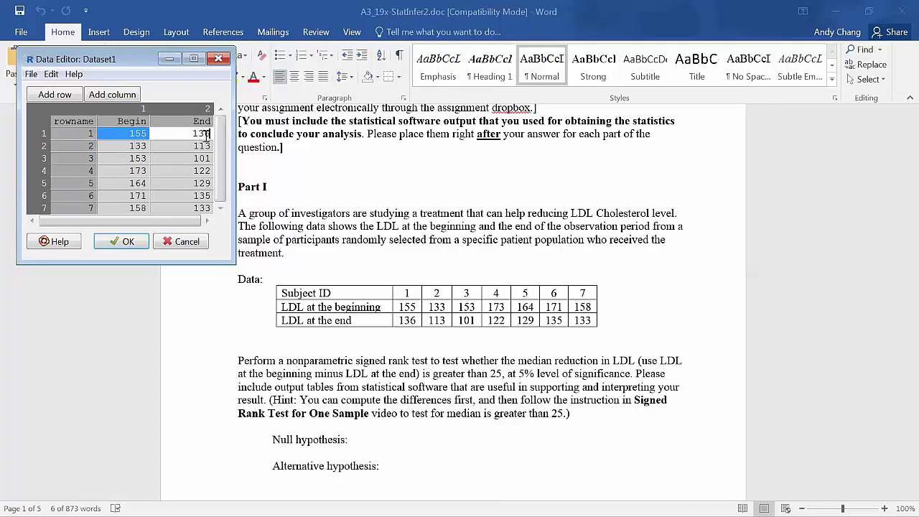
{"action": "left_click", "coordinate": [135, 146]}
{"action": "left_click", "coordinate": [184, 146]}
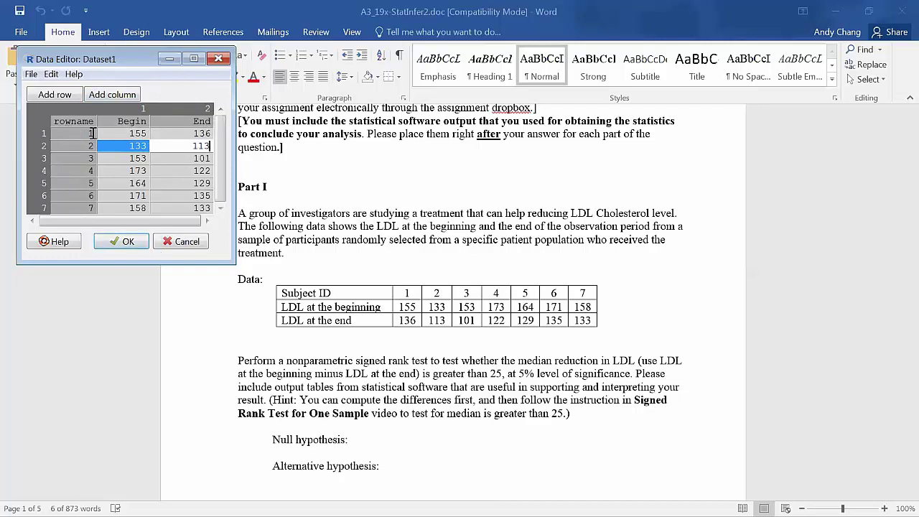
{"action": "left_click", "coordinate": [114, 240]}
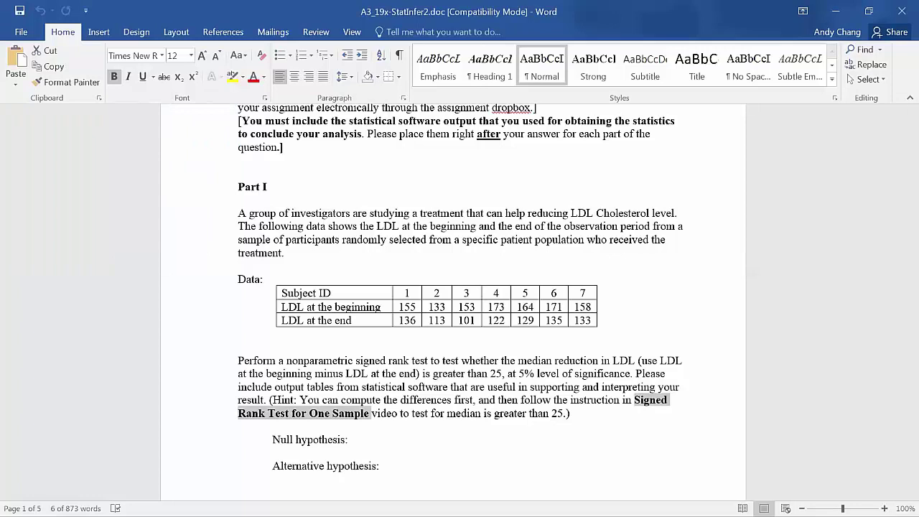
- Return to R Commander and compute a new variable named diff in Dataset1 as Begin - End
{"action": "key", "text": "alt+Tab"}
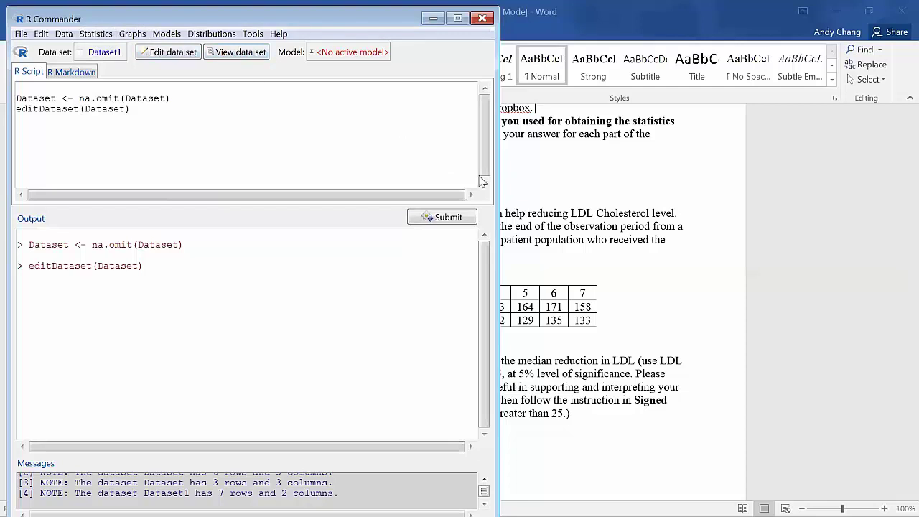
{"action": "left_click_drag", "start_coordinate": [497, 199], "coordinate": [478, 188]}
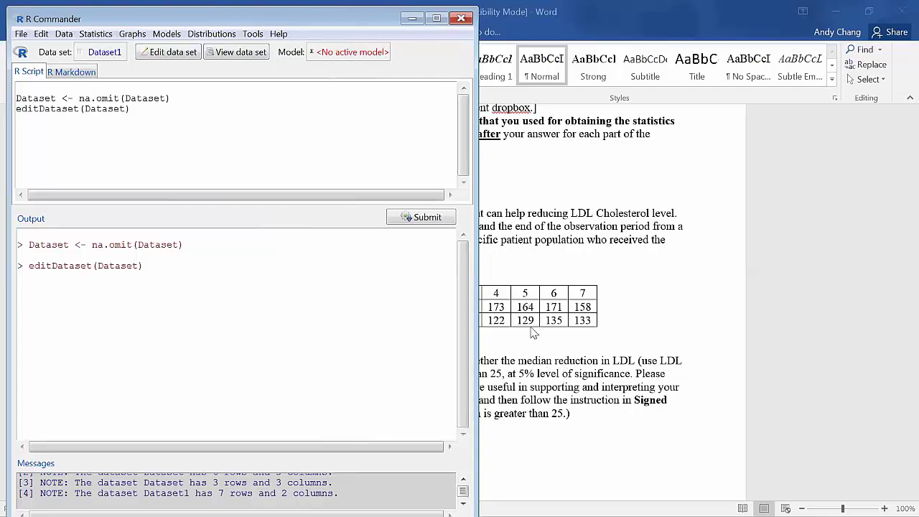
{"action": "left_click", "coordinate": [65, 38]}
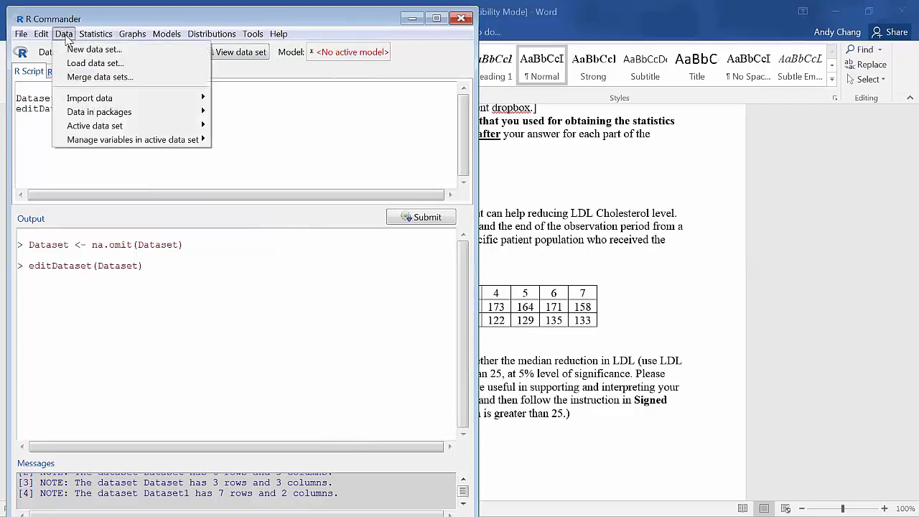
{"action": "mouse_move", "coordinate": [126, 145]}
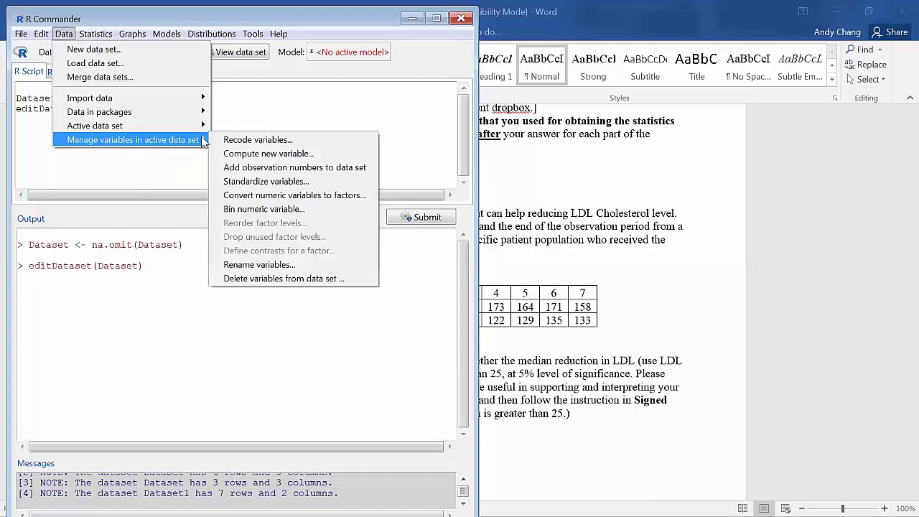
{"action": "left_click", "coordinate": [243, 153]}
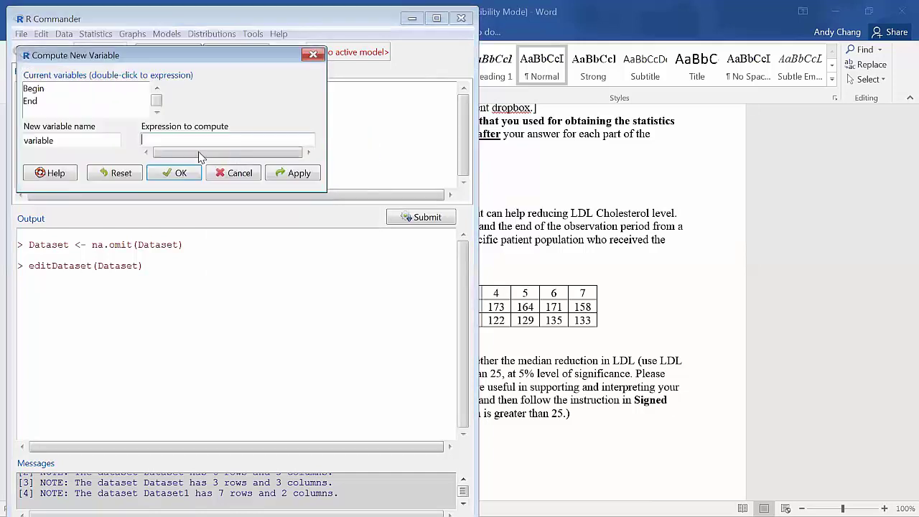
{"action": "type", "text": "diff"}
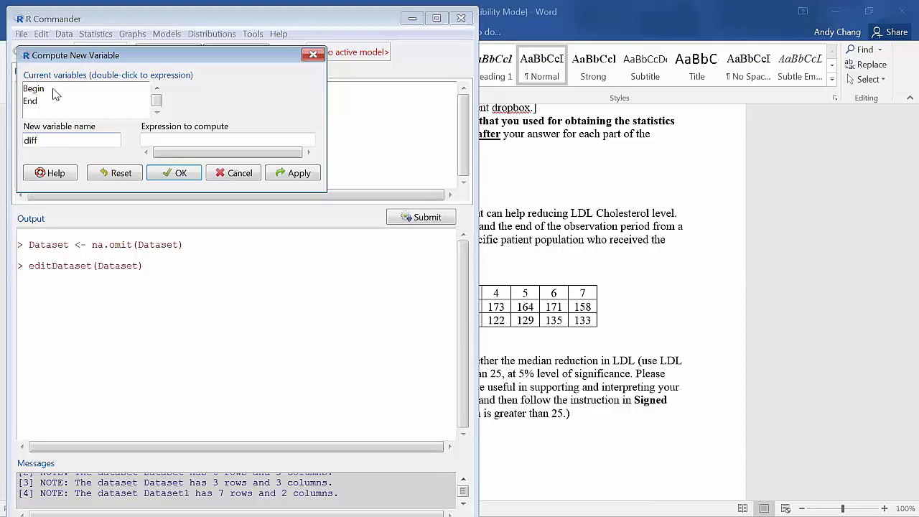
{"action": "double_click", "coordinate": [54, 93]}
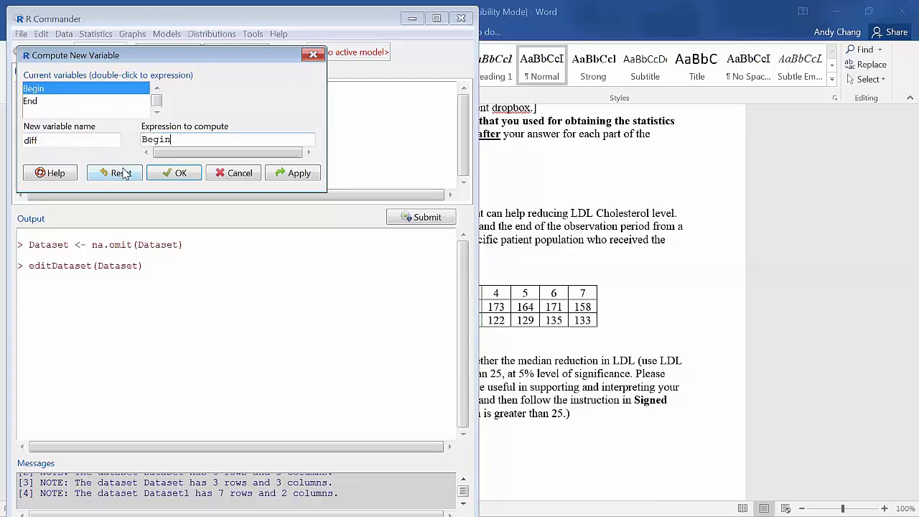
{"action": "double_click", "coordinate": [46, 104]}
{"action": "left_click", "coordinate": [160, 173]}
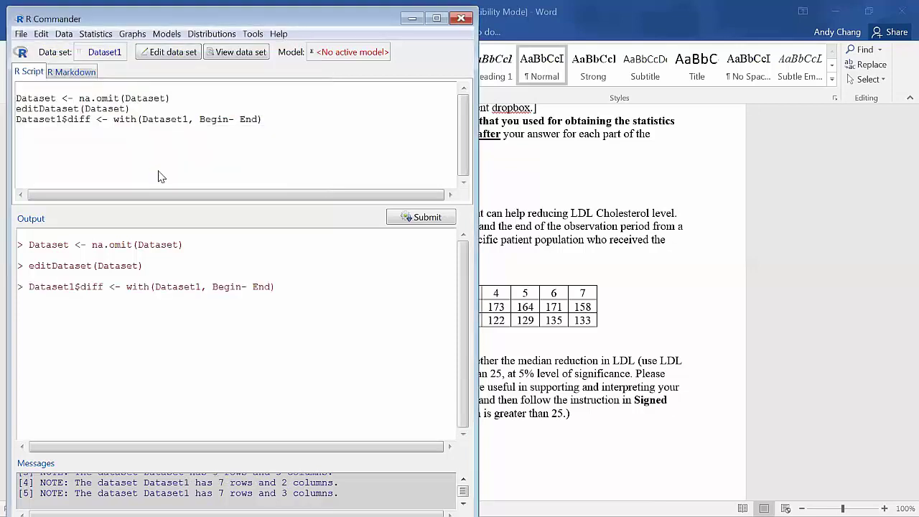
- Check the computed diff values for all seven subjects in Dataset1 and close the data editor
{"action": "left_click", "coordinate": [172, 53]}
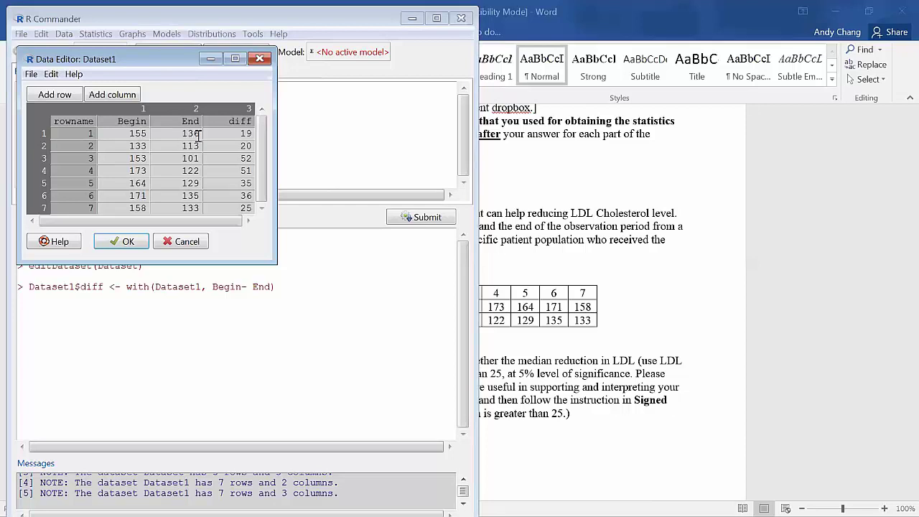
{"action": "left_click", "coordinate": [243, 134]}
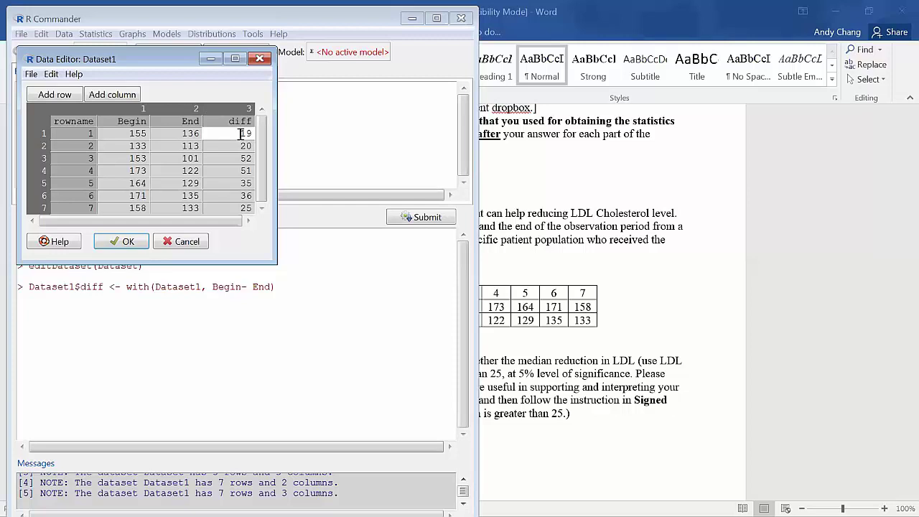
{"action": "left_click_drag", "start_coordinate": [245, 145], "coordinate": [244, 206]}
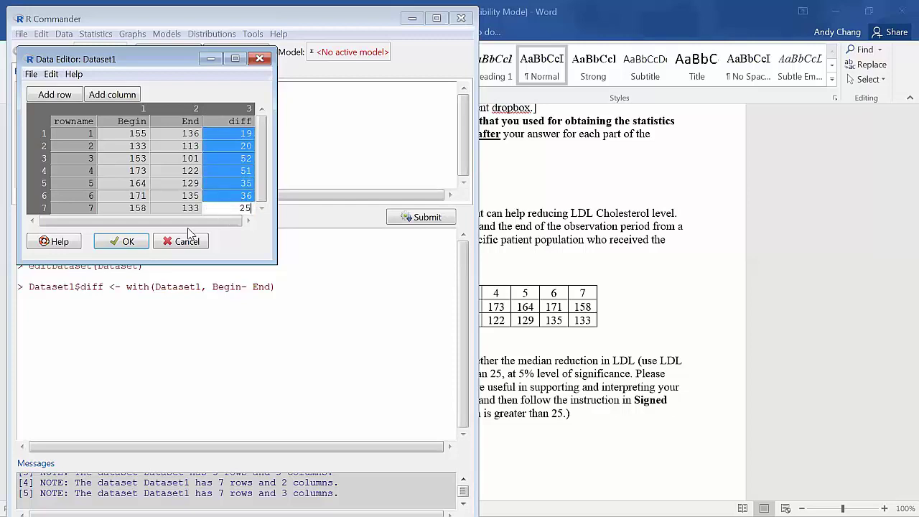
{"action": "left_click", "coordinate": [137, 243]}
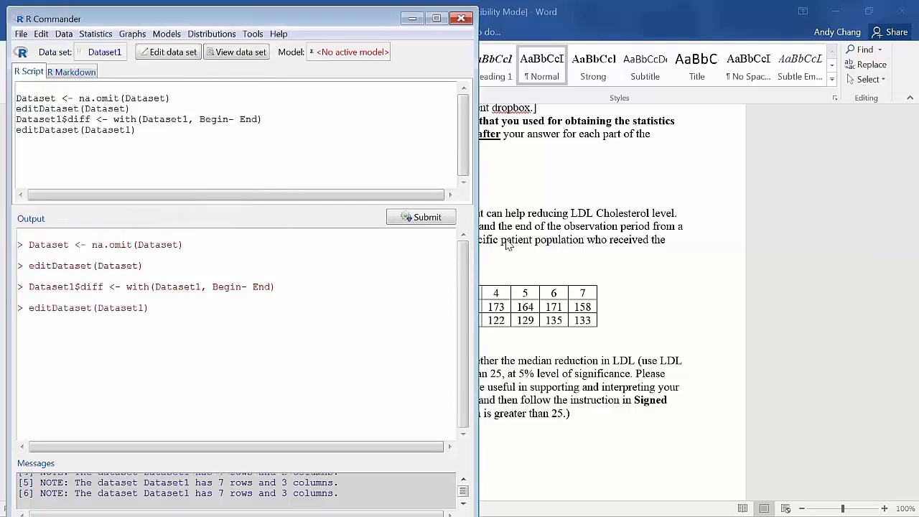
- Run a single-sample Wilcoxon test on diff with null hypothesis mu = 25, the greater-than alternative and the default test type
{"action": "left_click_drag", "start_coordinate": [474, 215], "coordinate": [372, 217]}
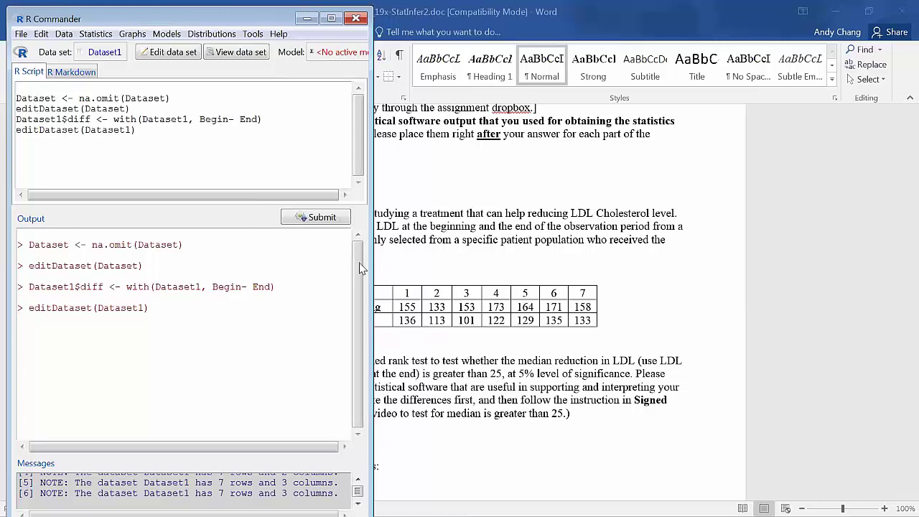
{"action": "left_click", "coordinate": [95, 34]}
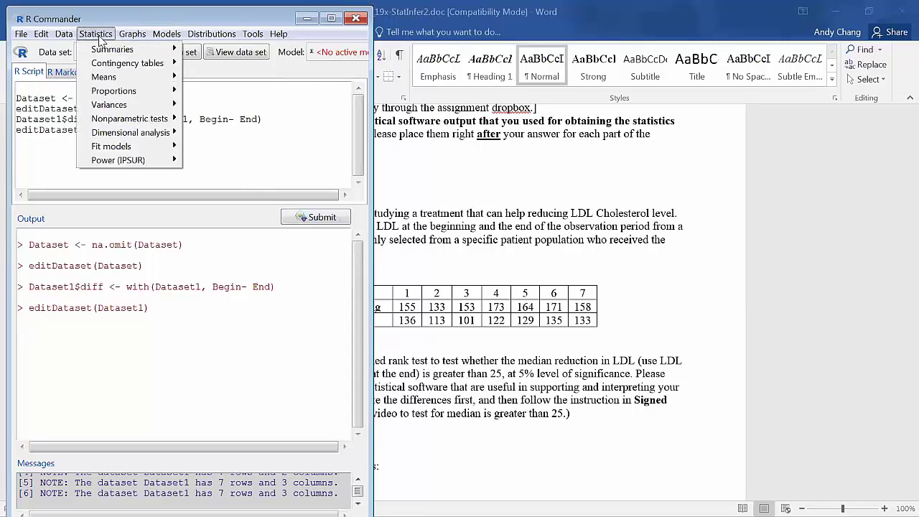
{"action": "mouse_move", "coordinate": [106, 120]}
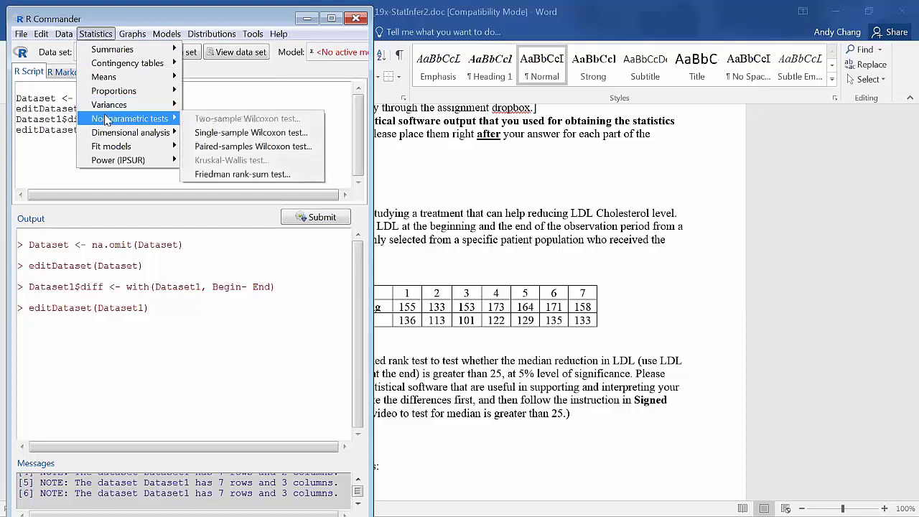
{"action": "left_click", "coordinate": [227, 135]}
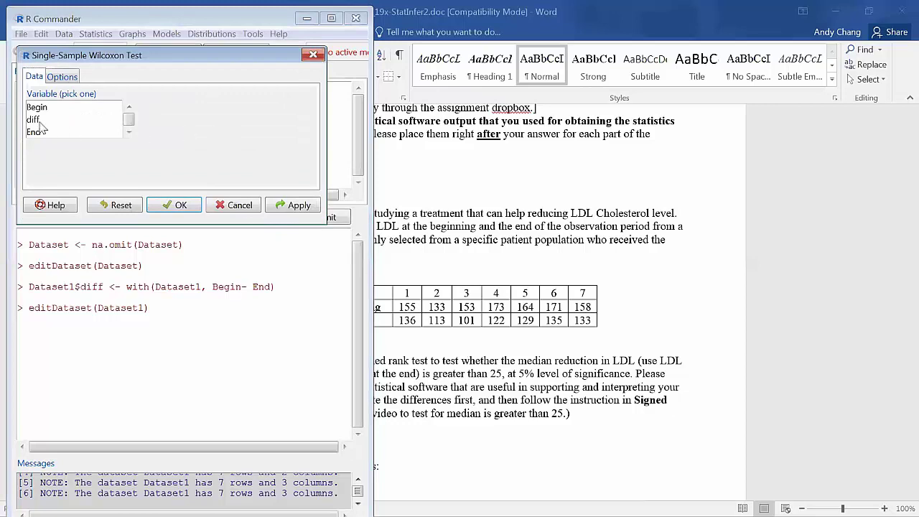
{"action": "left_click", "coordinate": [39, 121]}
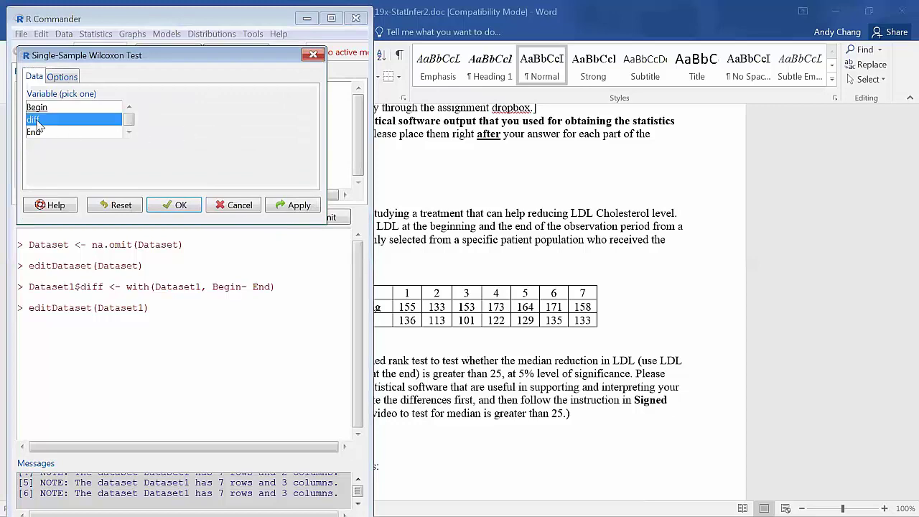
{"action": "left_click", "coordinate": [72, 79]}
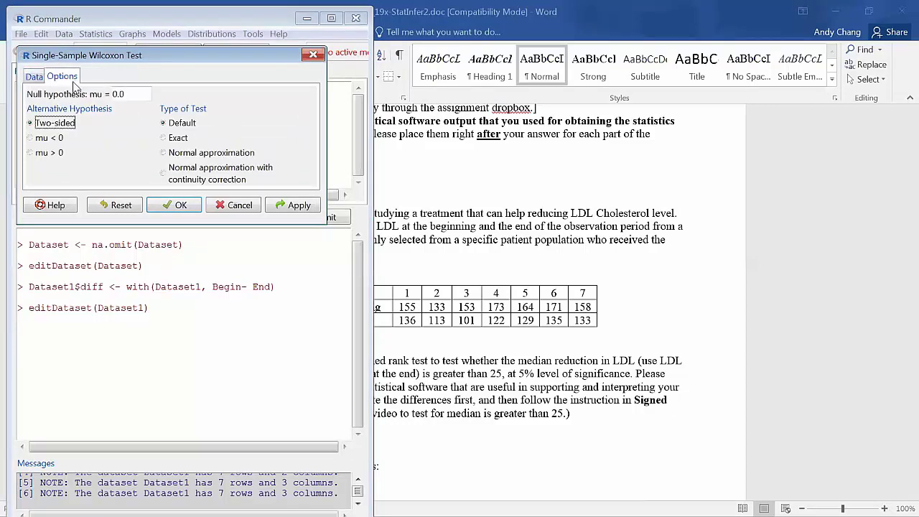
{"action": "left_click_drag", "start_coordinate": [126, 94], "coordinate": [111, 95]}
{"action": "type", "text": "25"}
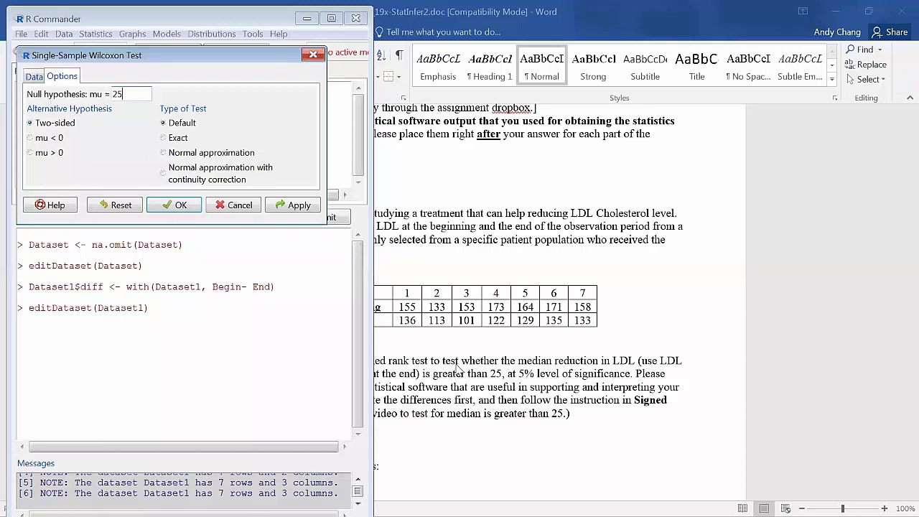
{"action": "left_click", "coordinate": [32, 157]}
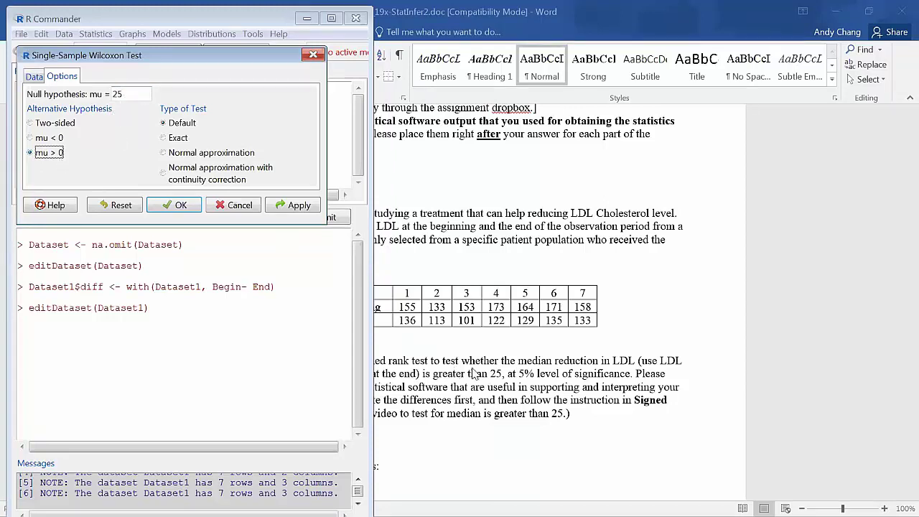
{"action": "left_click", "coordinate": [171, 214]}
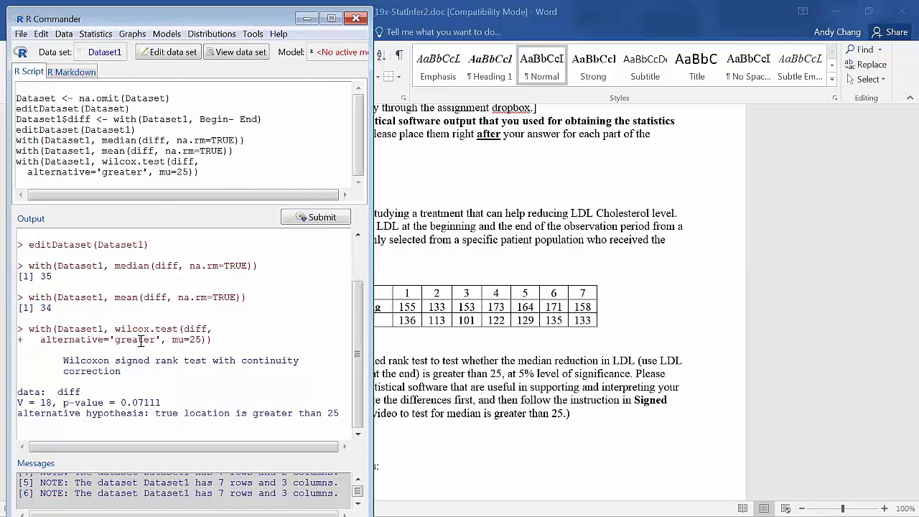
- Examine the V statistic and p-value in the Wilcoxon signed rank test output
{"action": "left_click_drag", "start_coordinate": [52, 402], "coordinate": [41, 402]}
{"action": "left_click_drag", "start_coordinate": [64, 403], "coordinate": [163, 405]}
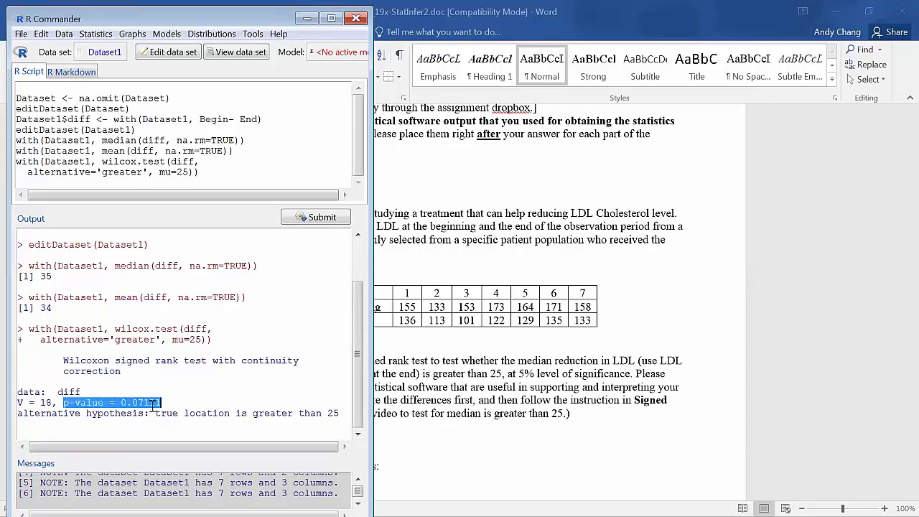
{"action": "left_click", "coordinate": [121, 403]}
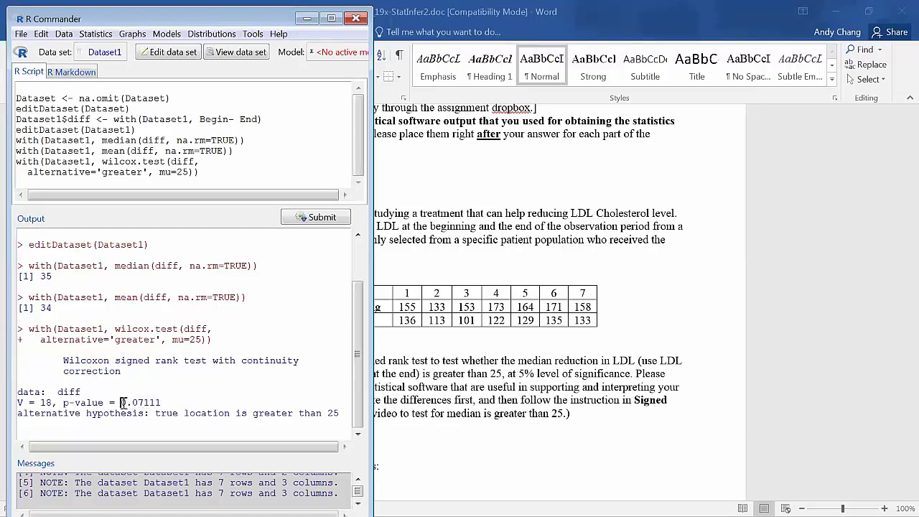
{"action": "left_click_drag", "start_coordinate": [121, 402], "coordinate": [161, 402]}
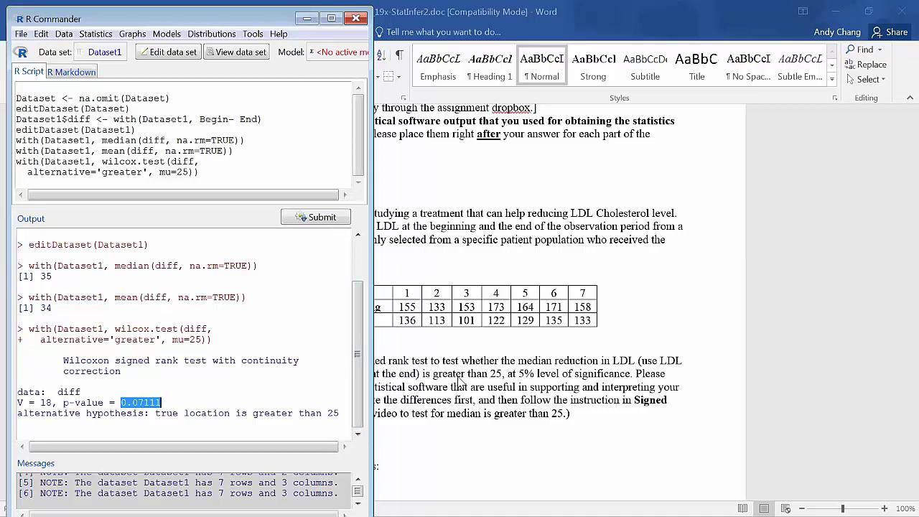
- Switch to the Word assignment and fill in the null hypothesis as "Median reduction in LDL is 25"
{"action": "left_click", "coordinate": [507, 378]}
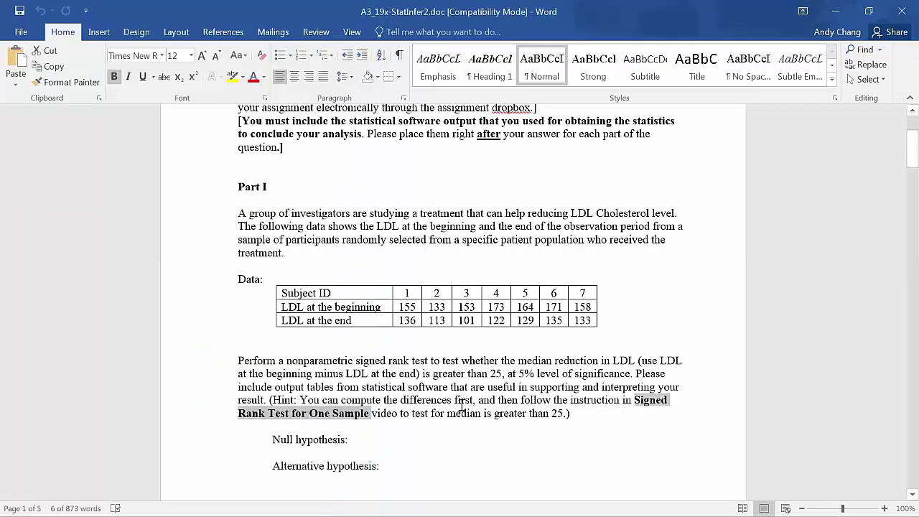
{"action": "left_click", "coordinate": [384, 441]}
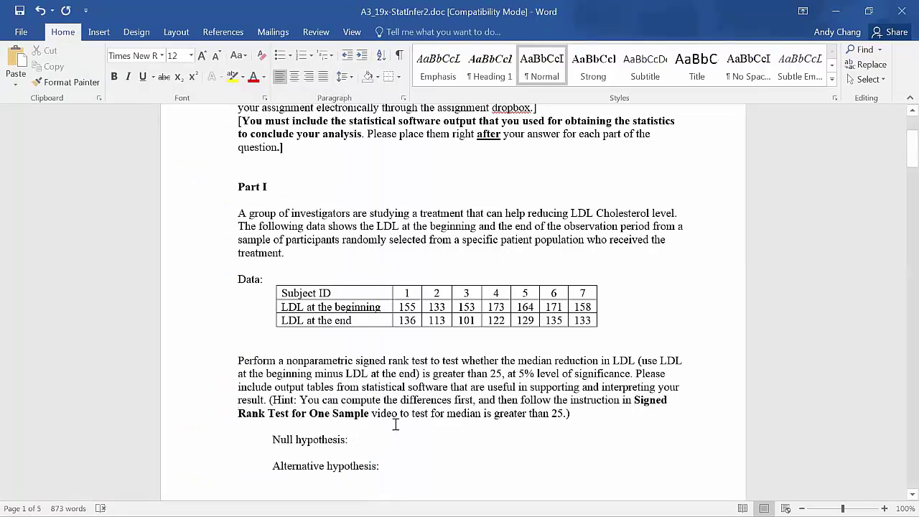
{"action": "type", "text": "Med"}
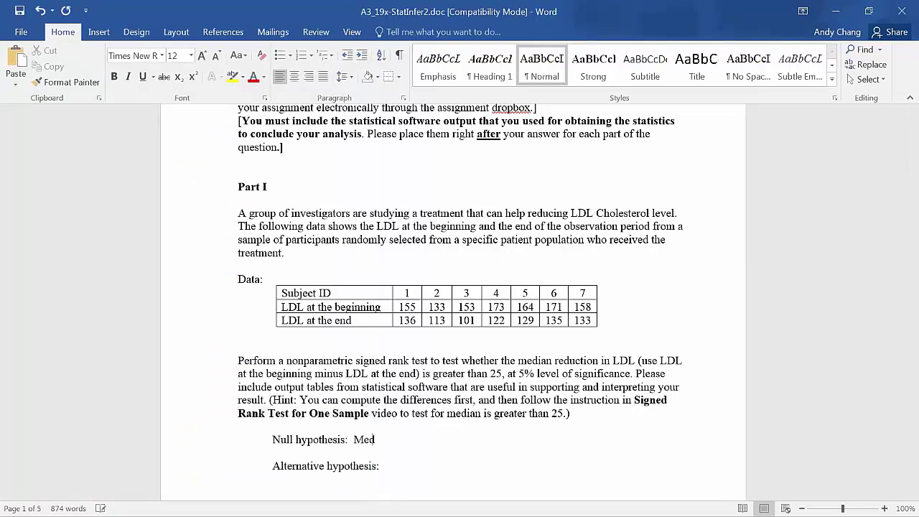
{"action": "type", "text": "ian reduction in LDL"}
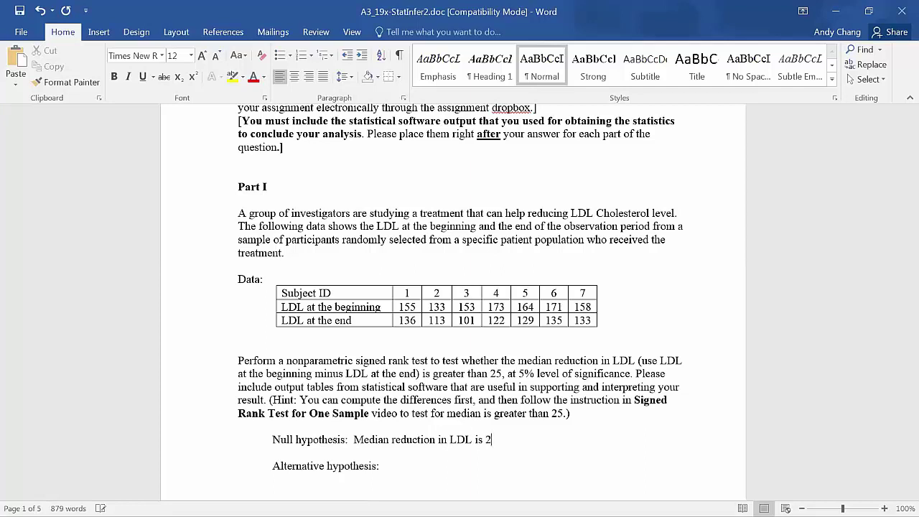
{"action": "type", "text": "is 25"}
- Fill in the alternative hypothesis as "Median reduction in LDL is greater than 25"
{"action": "key", "text": "Down"}
{"action": "type", "text": "Median reduction in LDL is no"}
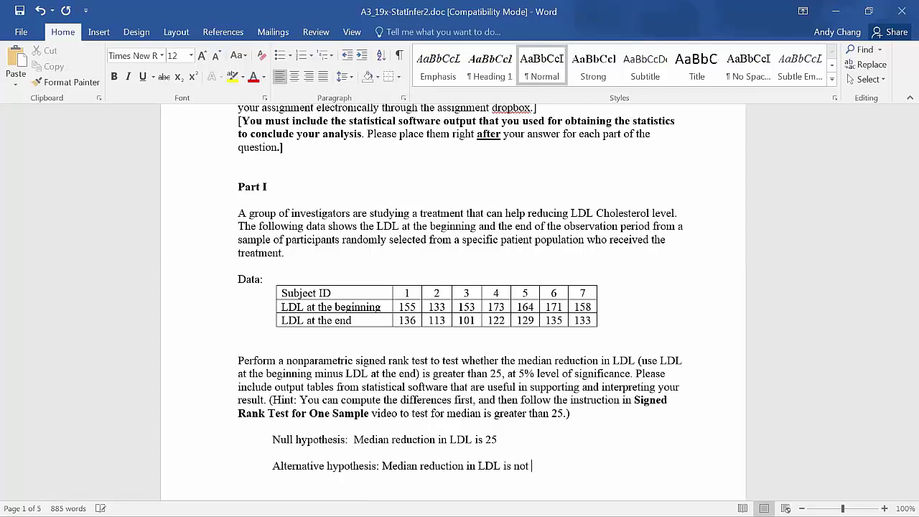
{"action": "type", "text": "t"}
{"action": "key", "text": "BackSpace"}
{"action": "key", "text": "BackSpace"}
{"action": "key", "text": "BackSpace"}
{"action": "key", "text": "BackSpace"}
{"action": "type", "text": "greater than 25"}
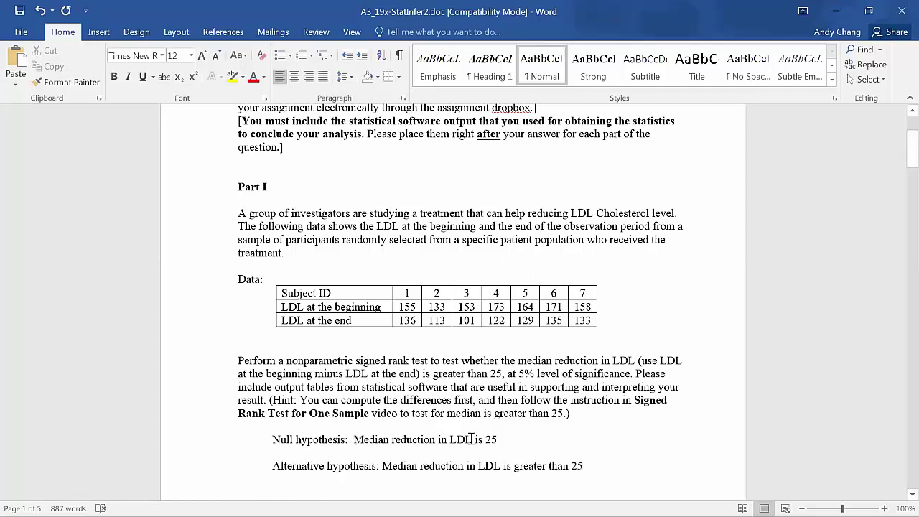
- Compare the null hypothesis wording and its value of 25 with the "is greater than 25" phrase in the question
{"action": "left_click_drag", "start_coordinate": [502, 438], "coordinate": [474, 439]}
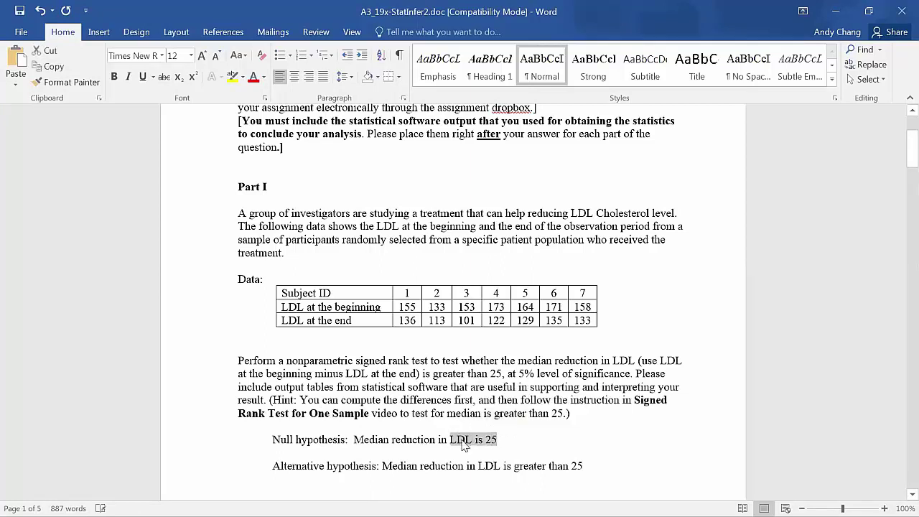
{"action": "left_click_drag", "start_coordinate": [354, 439], "coordinate": [479, 441]}
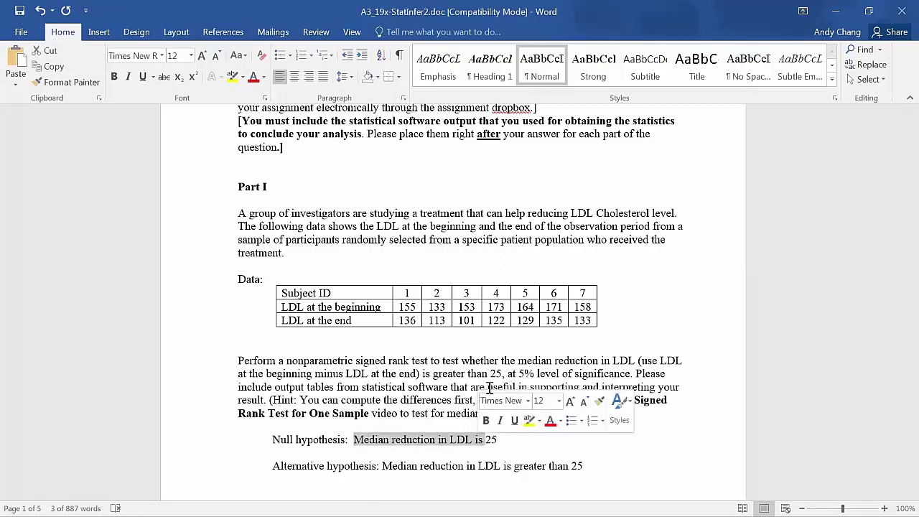
{"action": "left_click", "coordinate": [495, 373]}
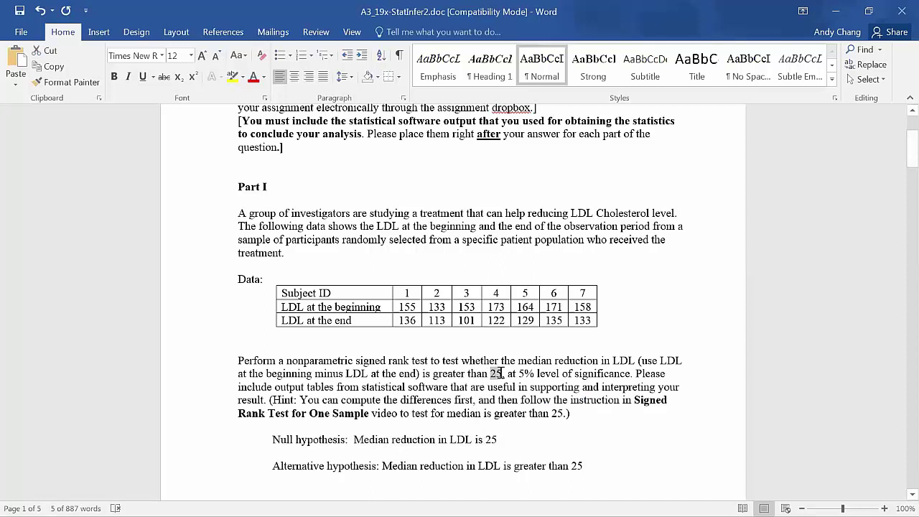
{"action": "left_click", "coordinate": [354, 439]}
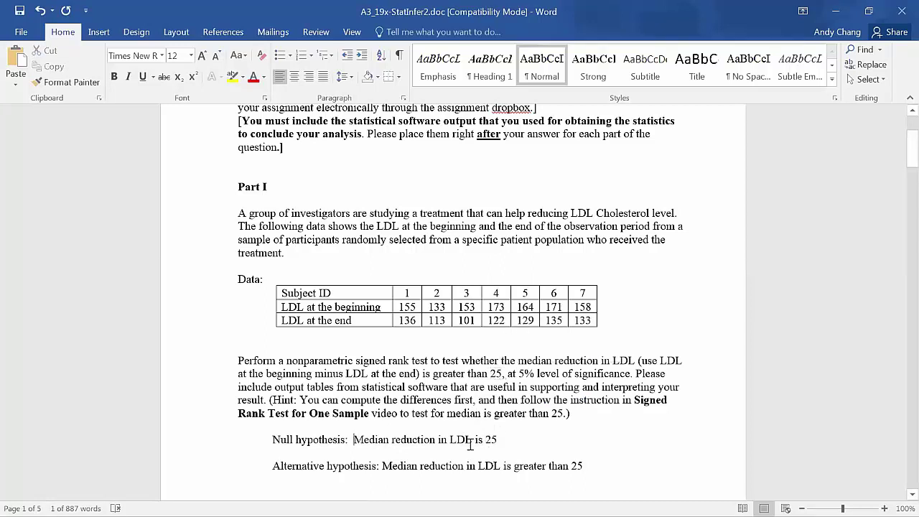
{"action": "left_click_drag", "start_coordinate": [483, 439], "coordinate": [499, 440]}
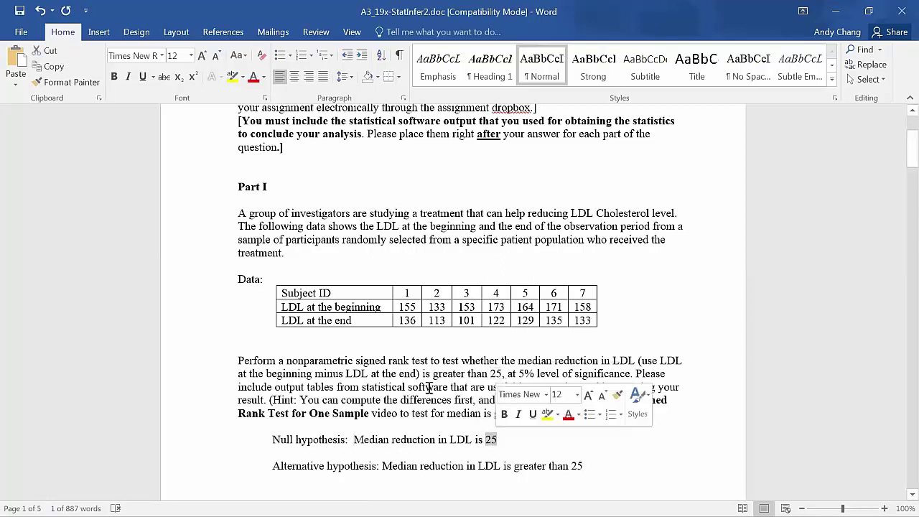
{"action": "left_click_drag", "start_coordinate": [422, 373], "coordinate": [502, 374]}
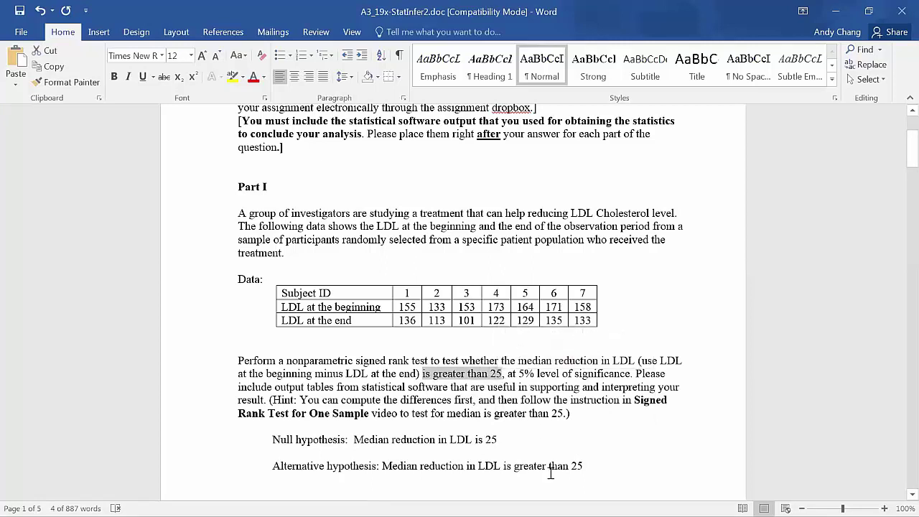
- Colour the alternative and null hypothesis answers red
{"action": "left_click_drag", "start_coordinate": [382, 466], "coordinate": [582, 466]}
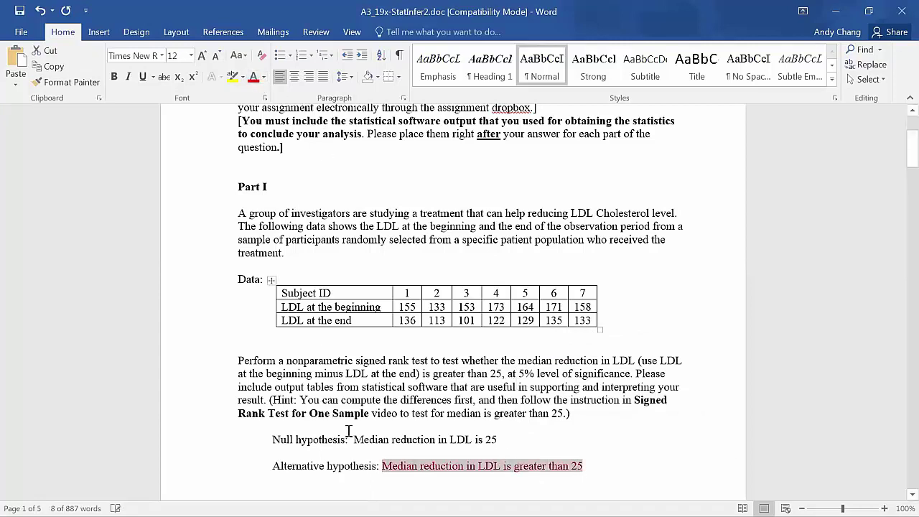
{"action": "left_click_drag", "start_coordinate": [353, 439], "coordinate": [497, 439]}
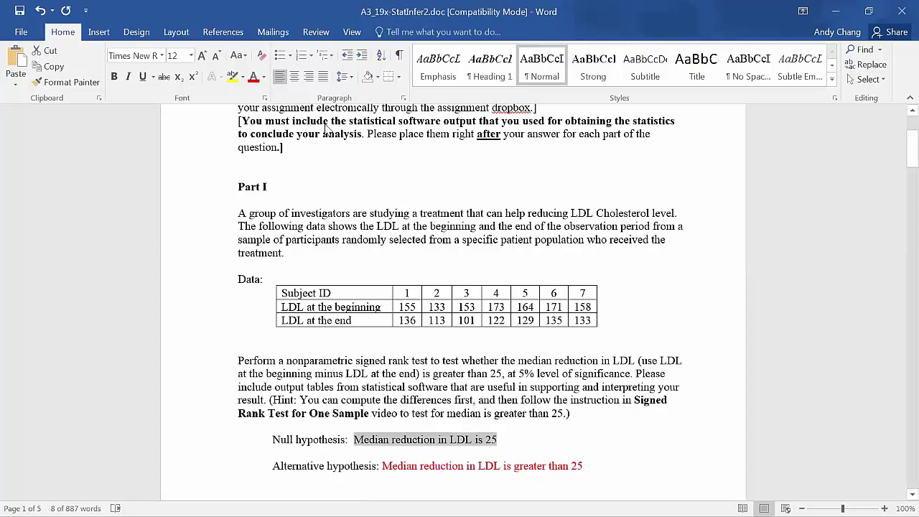
{"action": "left_click", "coordinate": [254, 77]}
{"action": "left_click", "coordinate": [638, 424]}
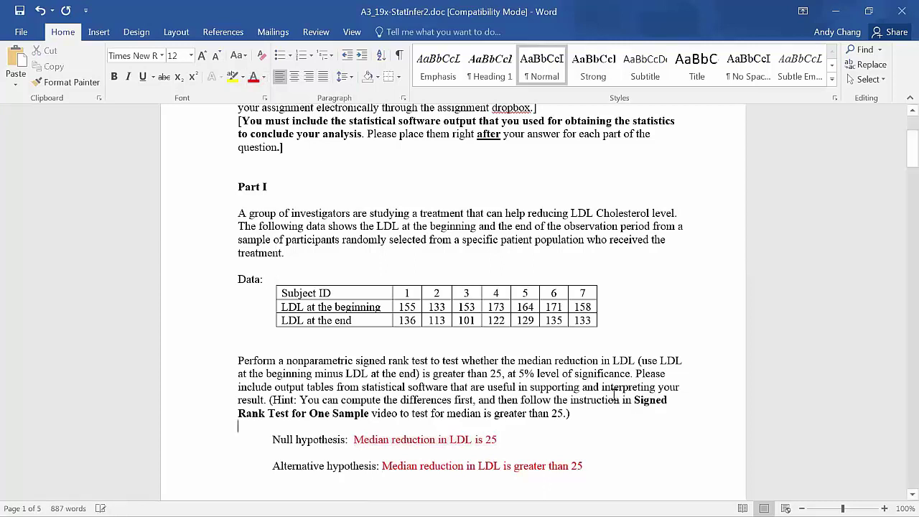
- Report the p-value as 0.071 after the "Report p-value and use it to draw the conclusion" prompt and colour it red
{"action": "scroll", "coordinate": [614, 393], "scroll_direction": "down", "scroll_amount": 2}
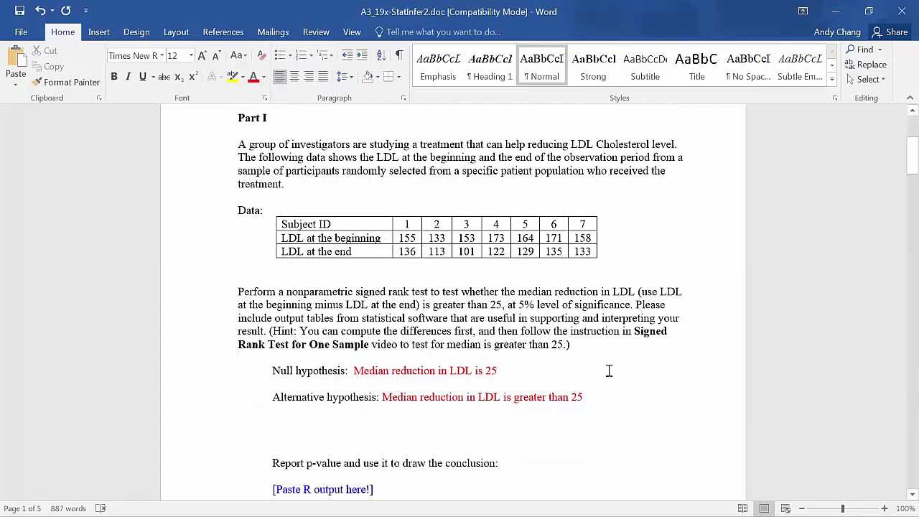
{"action": "scroll", "coordinate": [603, 380], "scroll_direction": "down", "scroll_amount": 1}
{"action": "left_click", "coordinate": [552, 428]}
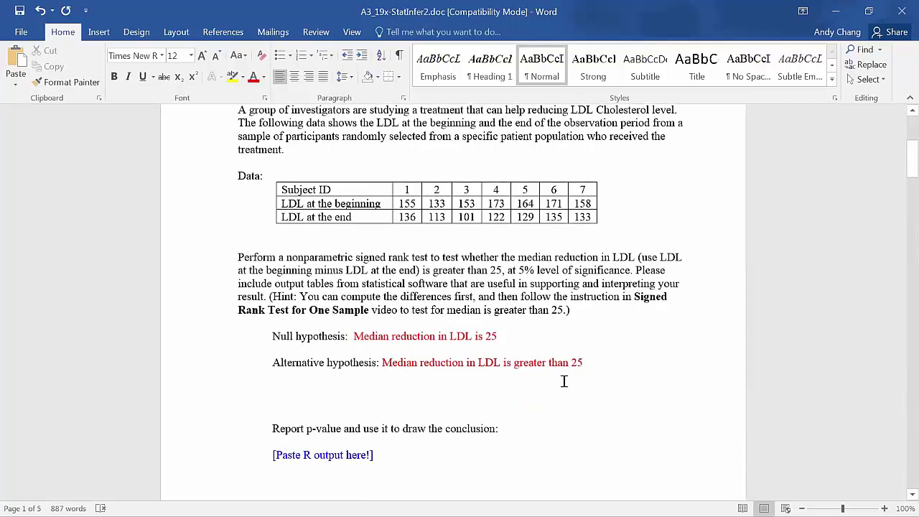
{"action": "type", "text": "0.071"}
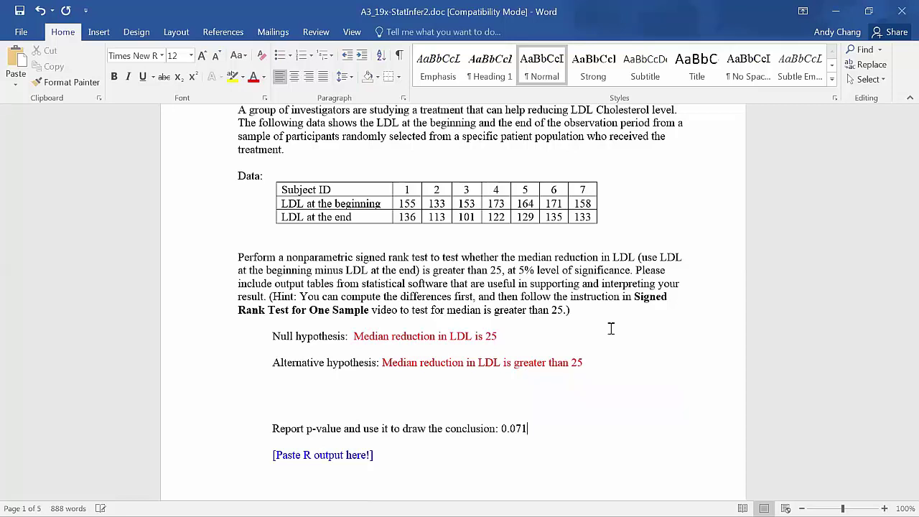
{"action": "left_click_drag", "start_coordinate": [504, 429], "coordinate": [529, 429]}
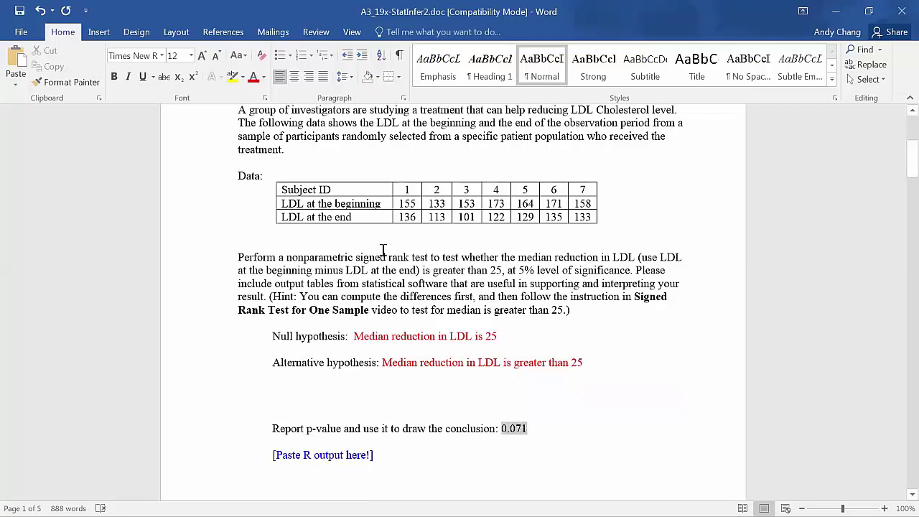
{"action": "left_click", "coordinate": [645, 361]}
{"action": "scroll", "coordinate": [645, 360], "scroll_direction": "down", "scroll_amount": 2}
{"action": "key", "text": "Up"}
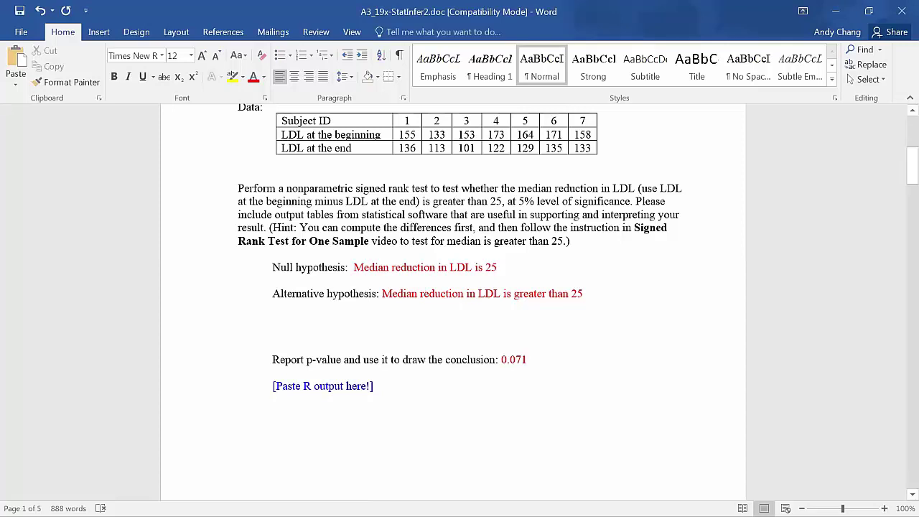
- Switch to R Commander and set up a paired-samples Wilcoxon test of Begin against End with the alternative hypothesis Difference > 0
{"action": "key", "text": "alt+Tab"}
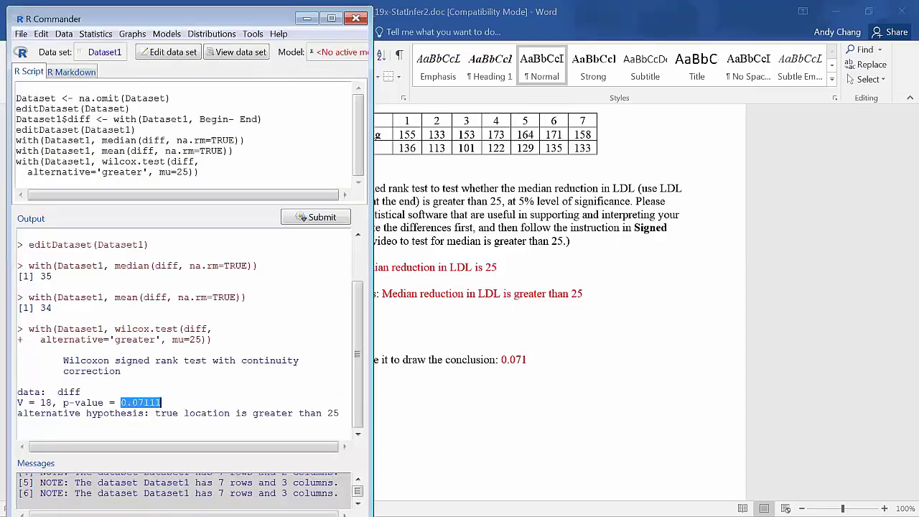
{"action": "left_click", "coordinate": [105, 36]}
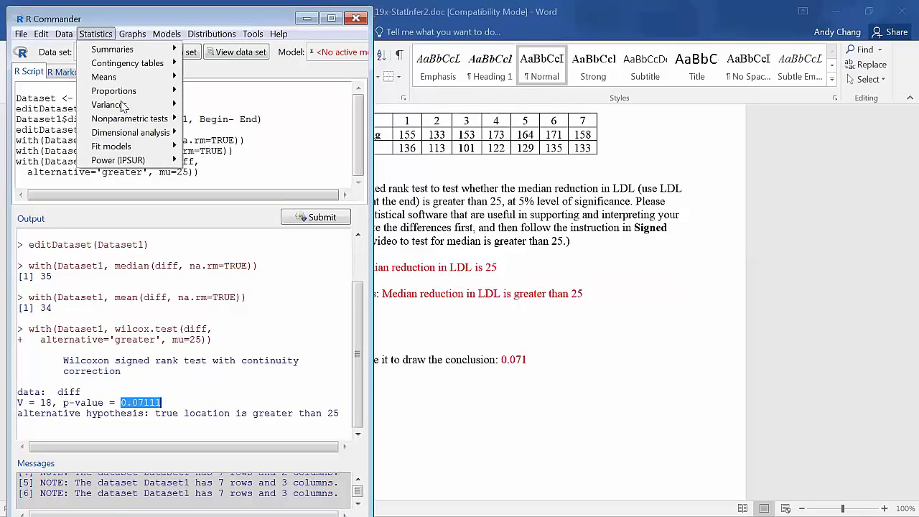
{"action": "mouse_move", "coordinate": [129, 118]}
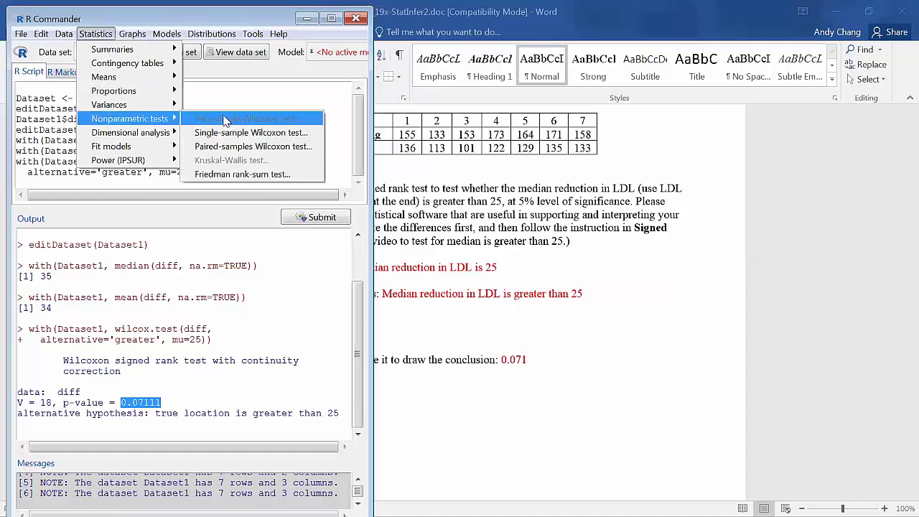
{"action": "left_click", "coordinate": [244, 146]}
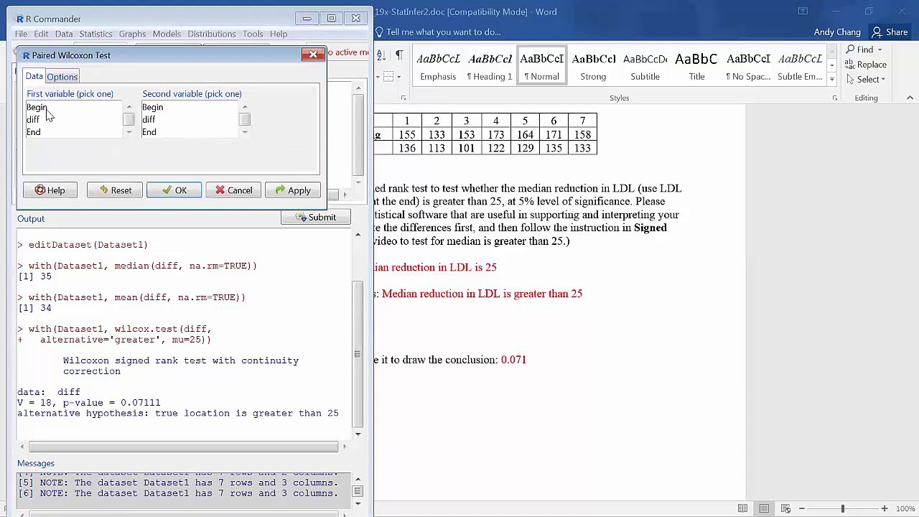
{"action": "left_click", "coordinate": [46, 109]}
{"action": "left_click", "coordinate": [152, 134]}
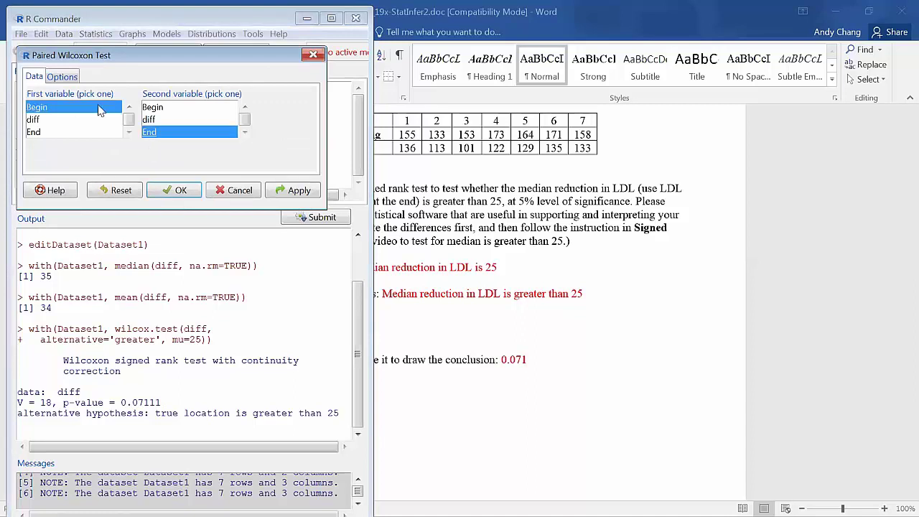
{"action": "left_click", "coordinate": [62, 77]}
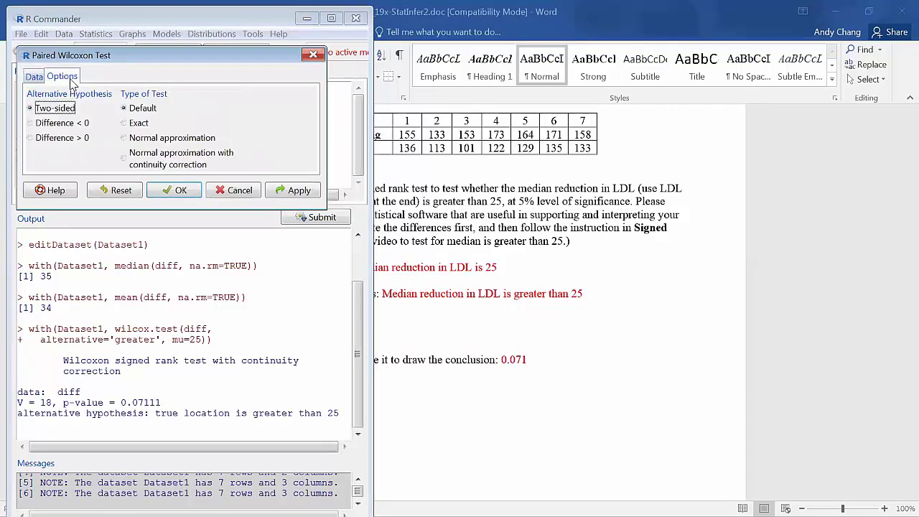
{"action": "left_click", "coordinate": [30, 138]}
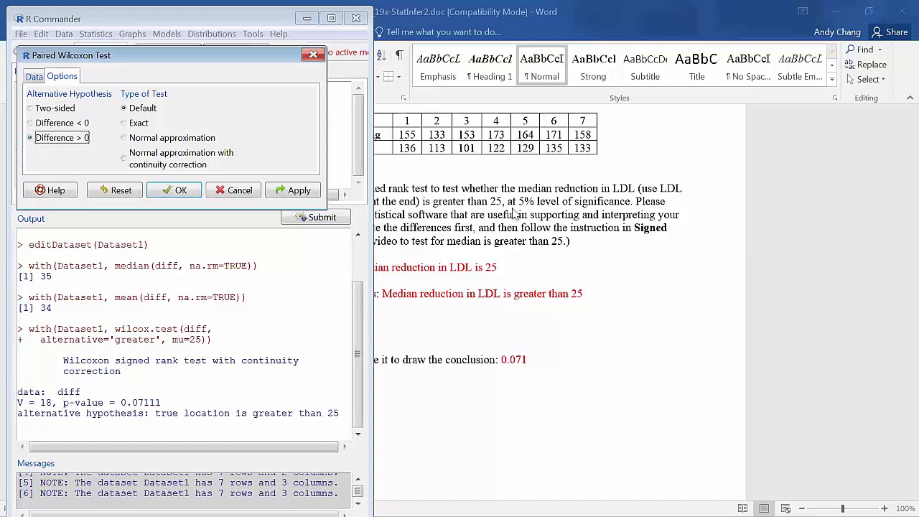